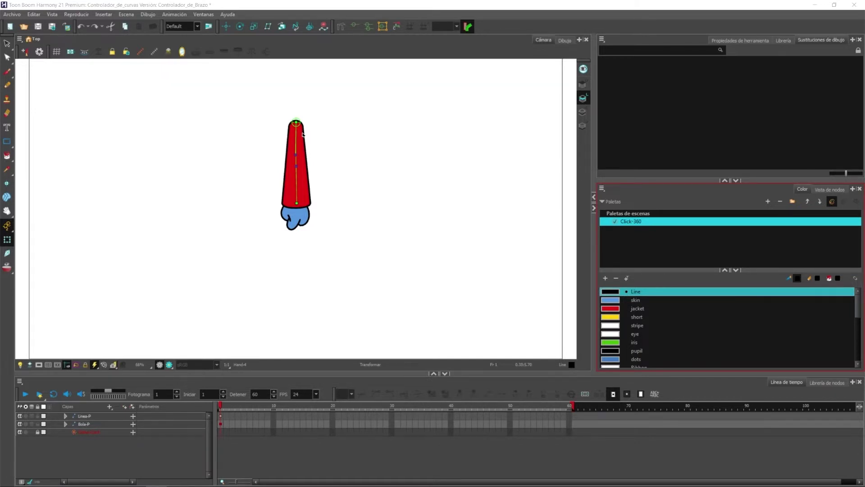
# Step: Test the finished arm rig by moving the hand to several positions and adjusting the sleeve's curve handle
pyautogui.click(299, 220)
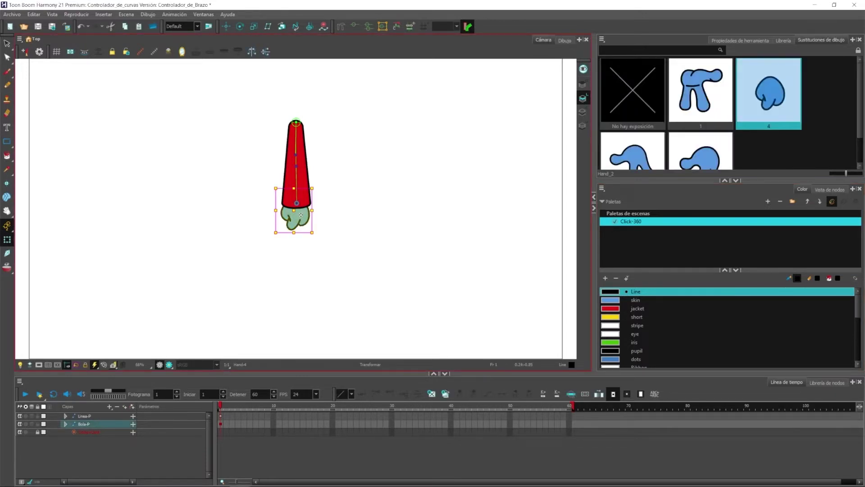
pyautogui.moveTo(301, 215); pyautogui.dragTo(261, 211)
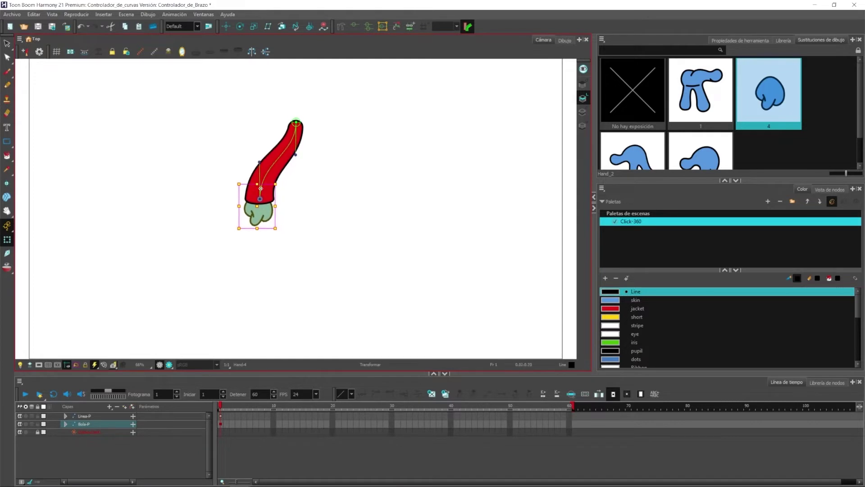
pyautogui.click(260, 160)
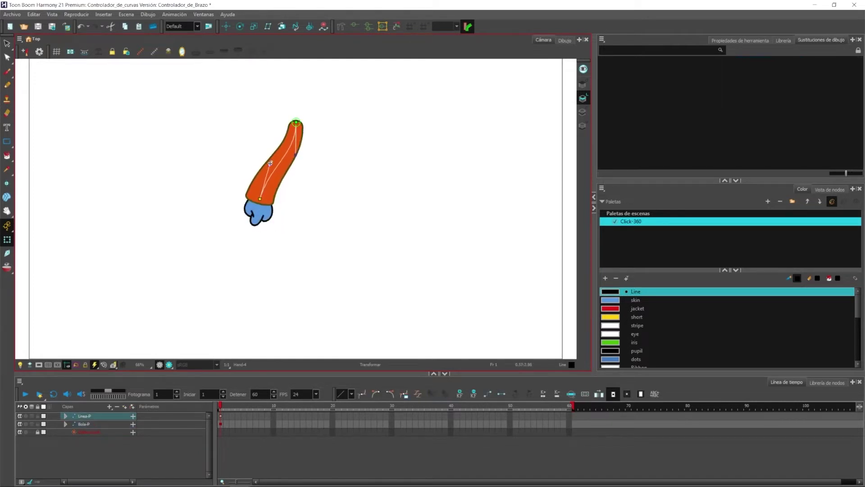
pyautogui.click(260, 218)
pyautogui.moveTo(260, 218); pyautogui.dragTo(270, 217)
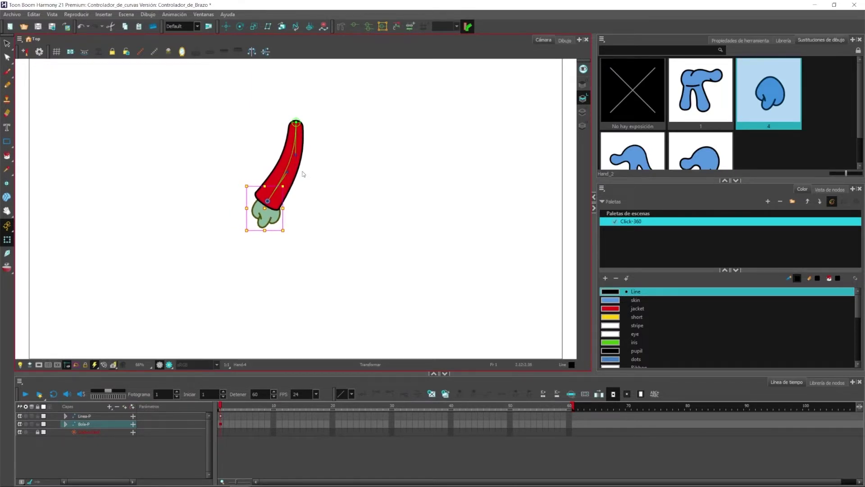
pyautogui.click(333, 180)
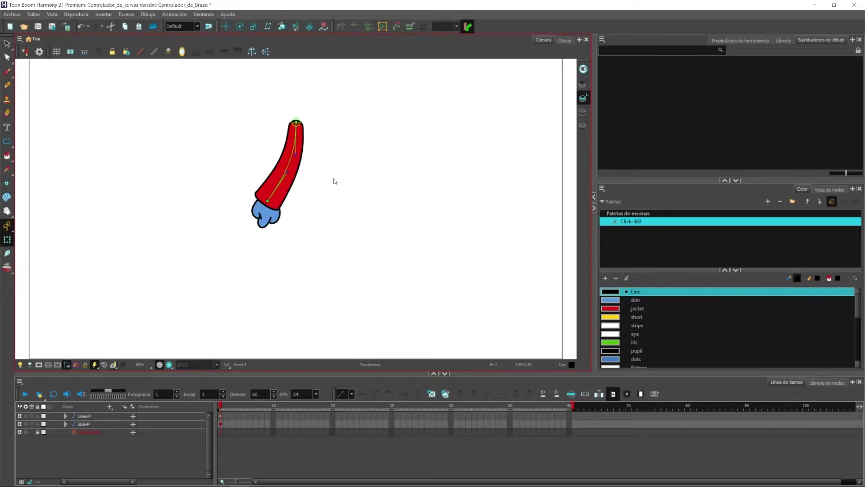
pyautogui.click(273, 221)
pyautogui.moveTo(290, 231); pyautogui.dragTo(286, 213)
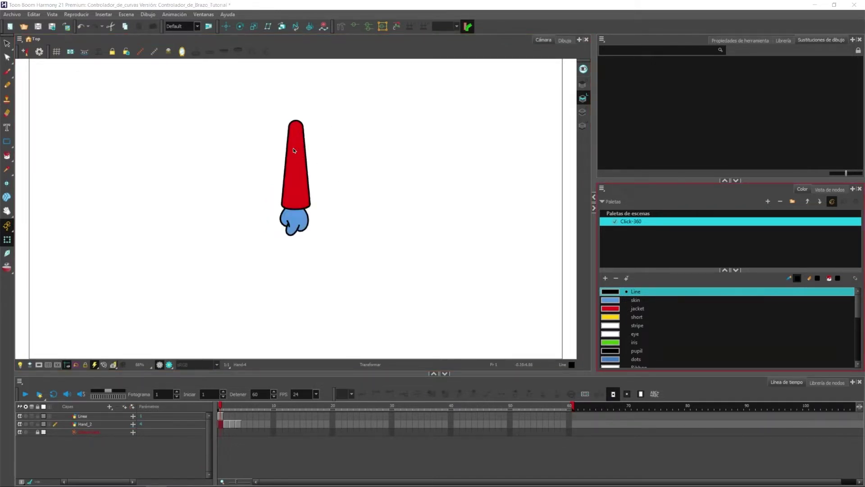
# Step: Try the hand's drawing substitutions and choose drawing 4_1
pyautogui.click(301, 220)
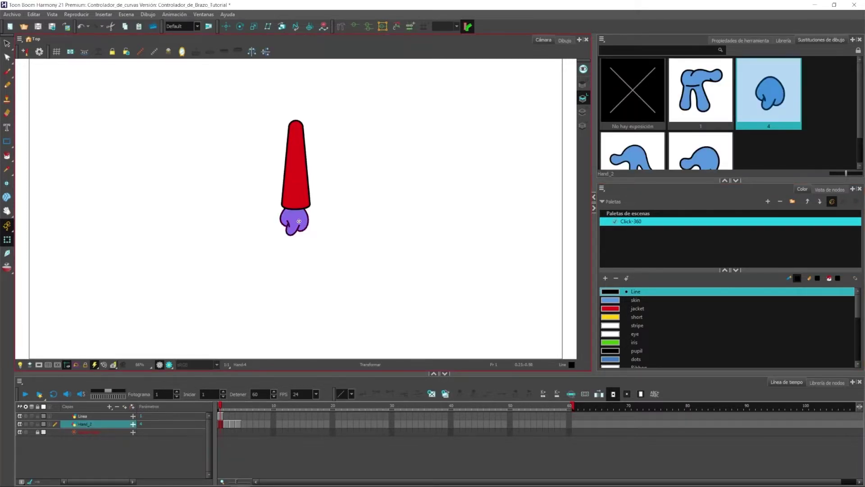
pyautogui.click(696, 94)
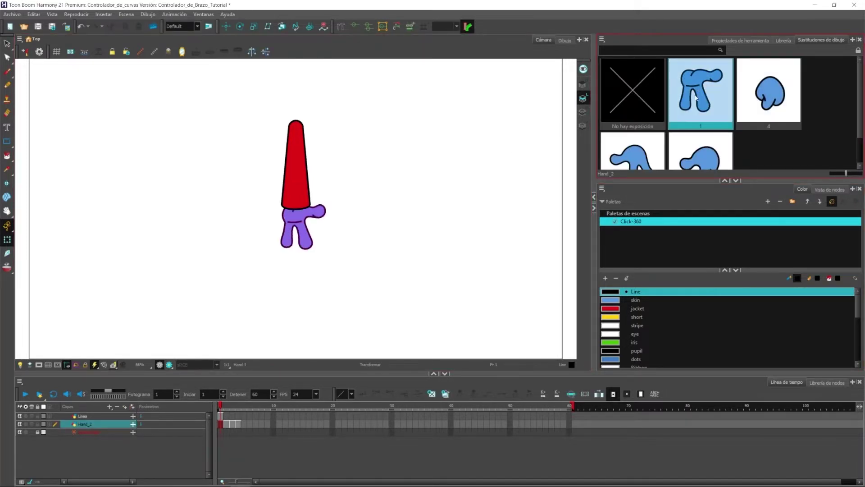
pyautogui.click(638, 161)
pyautogui.scroll(-1, 678, 154)
pyautogui.click(701, 133)
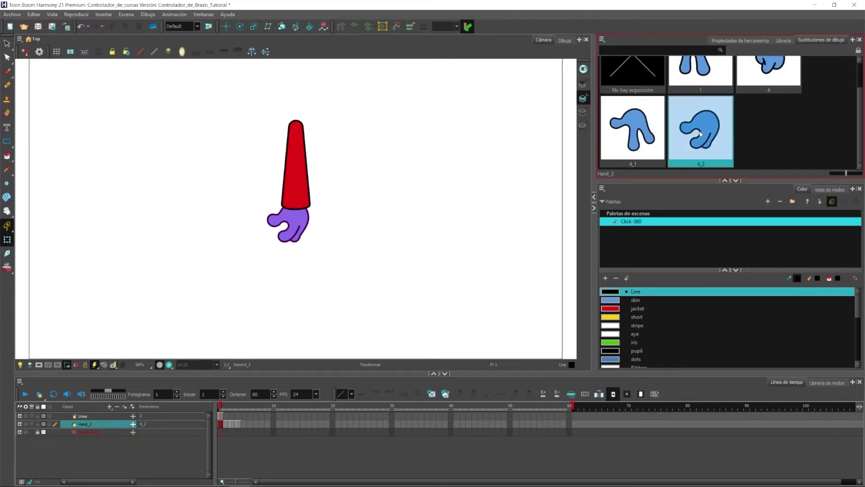
pyautogui.click(703, 77)
pyautogui.click(765, 67)
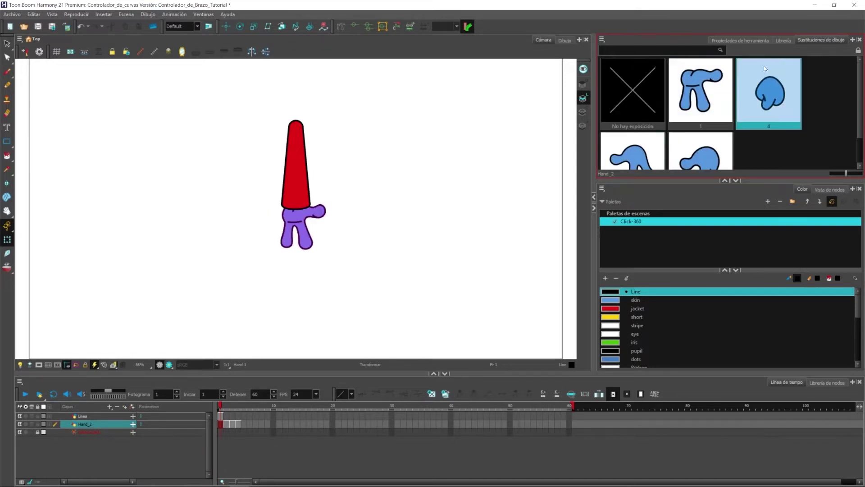
pyautogui.click(626, 154)
# Step: Show the scene's node network and rename the red arm's drawing node as Brazo
pyautogui.click(296, 154)
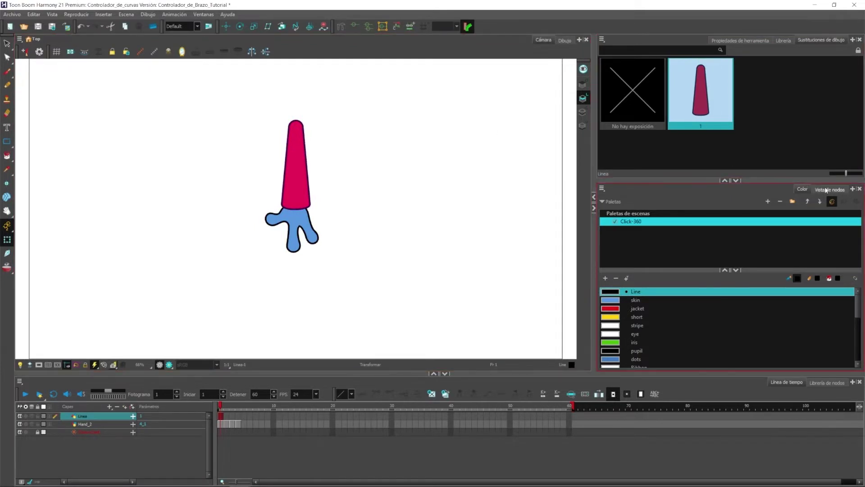
pyautogui.click(829, 190)
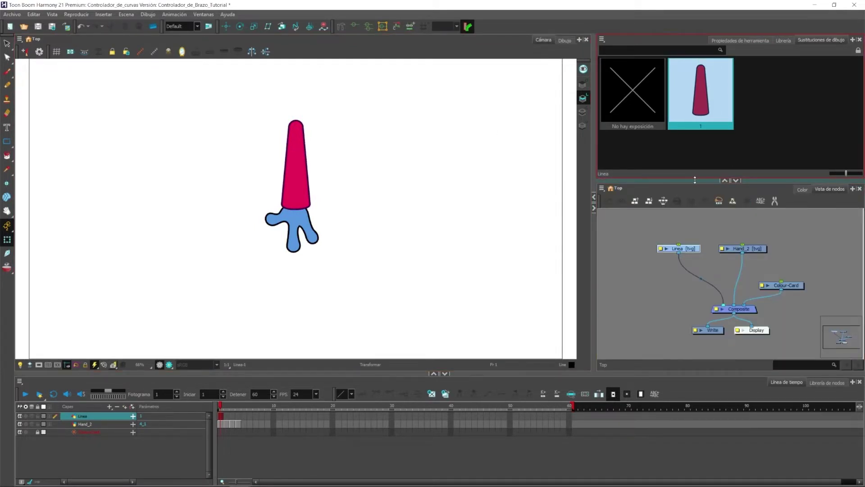
pyautogui.moveTo(695, 180); pyautogui.dragTo(695, 164)
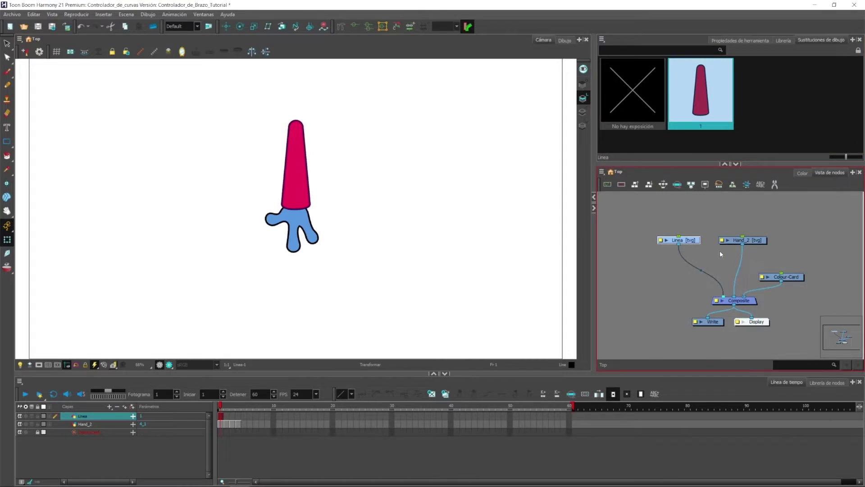
pyautogui.click(688, 240)
pyautogui.scroll(2, 706, 255)
pyautogui.click(642, 235)
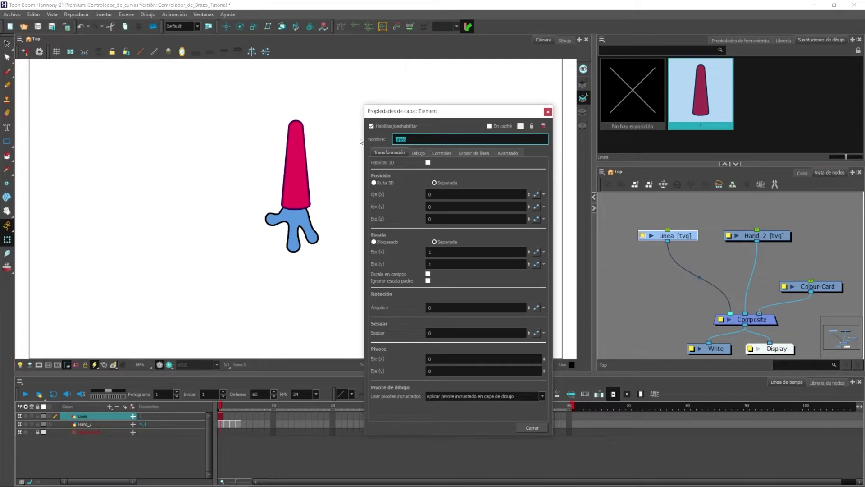
pyautogui.write('Brazo')
pyautogui.click(547, 112)
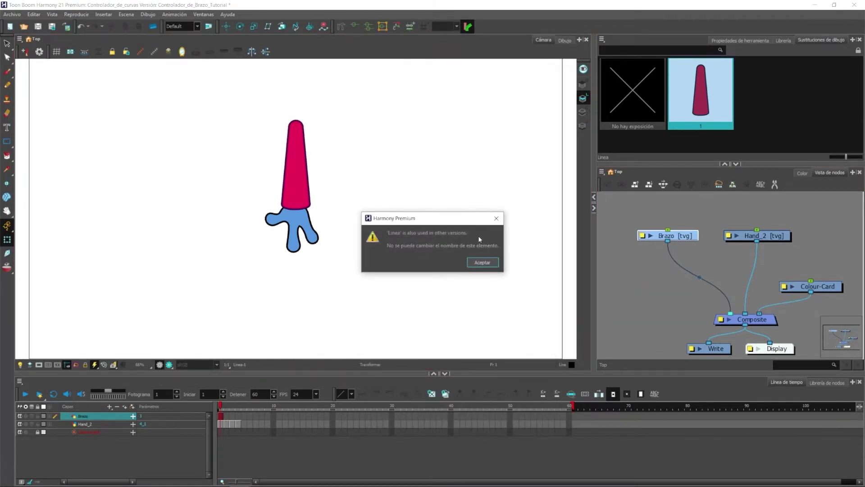
pyautogui.click(483, 262)
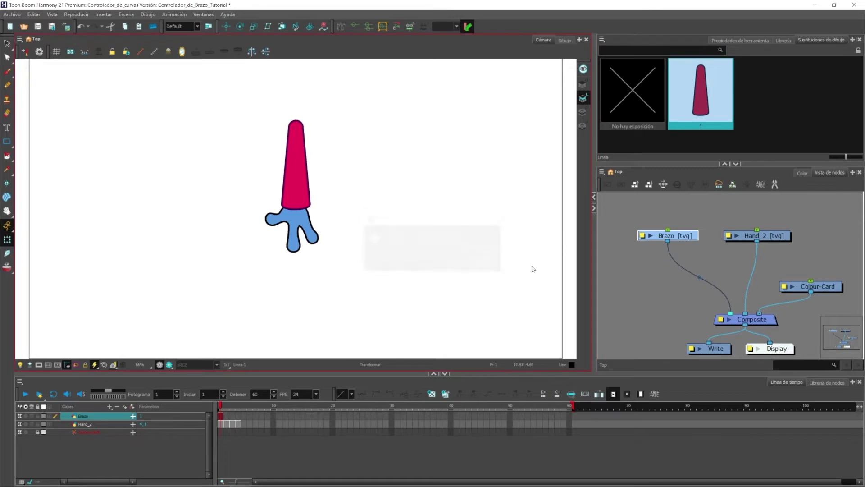
# Step: Rename the hand's drawing node as Mano
pyautogui.click(728, 236)
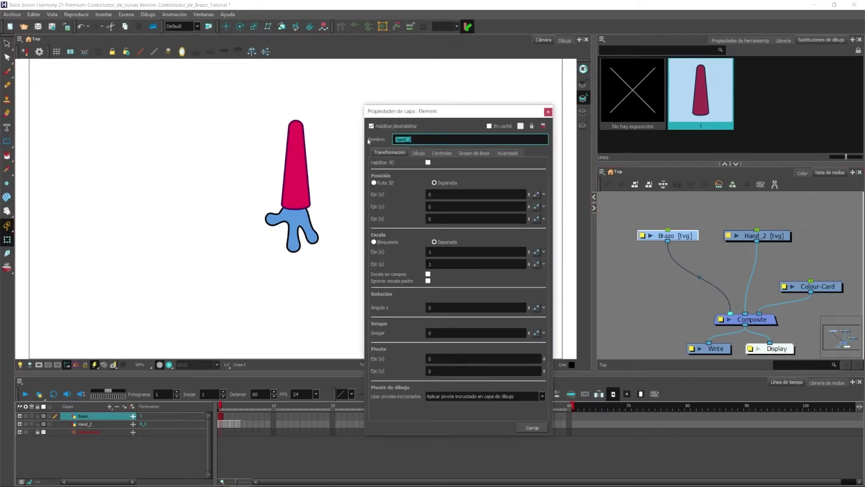
pyautogui.write('Mano')
pyautogui.click(548, 112)
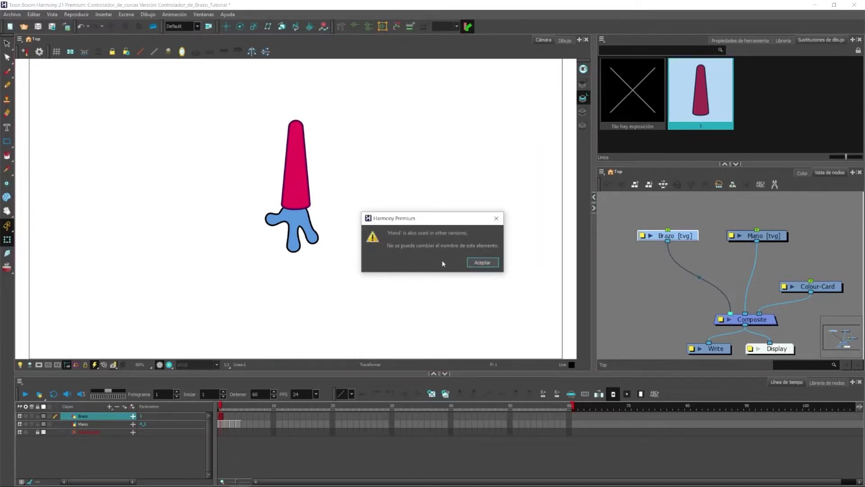
pyautogui.click(482, 262)
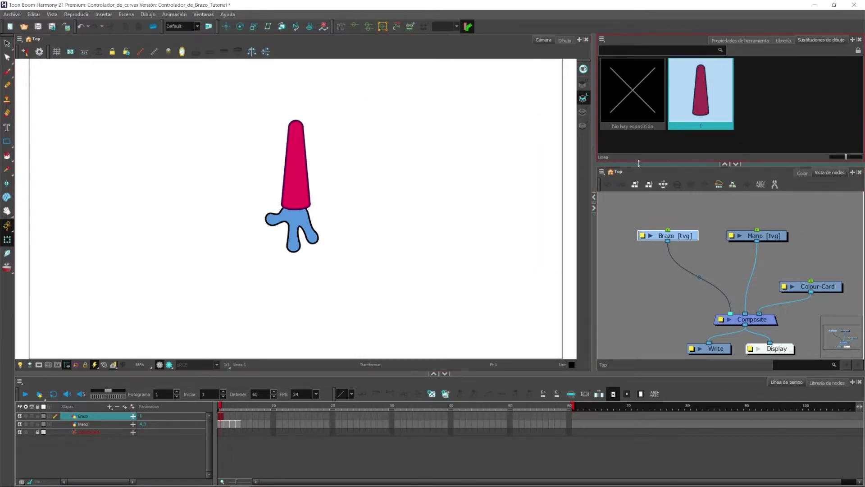
# Step: Enlarge the node network's area and disconnect the Brazo and Mano nodes from the main Composite
pyautogui.moveTo(639, 163); pyautogui.dragTo(638, 137)
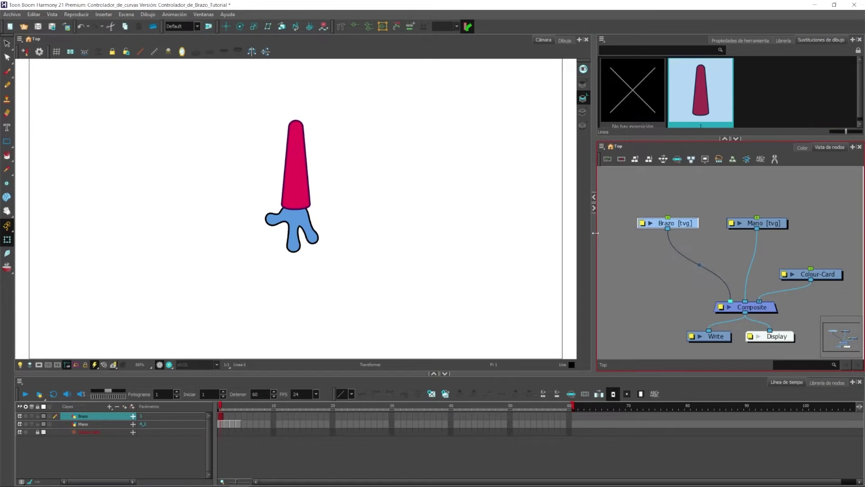
pyautogui.moveTo(594, 233); pyautogui.dragTo(531, 233)
pyautogui.scroll(-1, 687, 253)
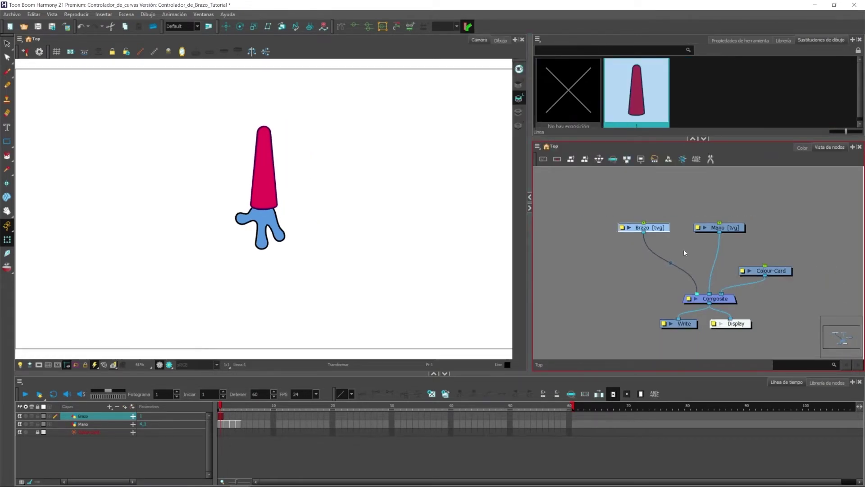
pyautogui.moveTo(697, 292); pyautogui.dragTo(693, 272)
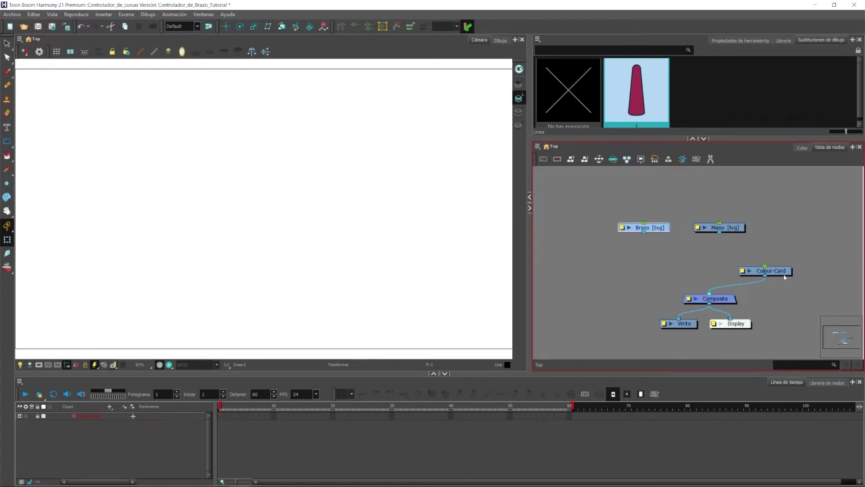
# Step: Join the Brazo and Mano nodes in a new composite and connect its output to the main Composite
pyautogui.click(605, 200)
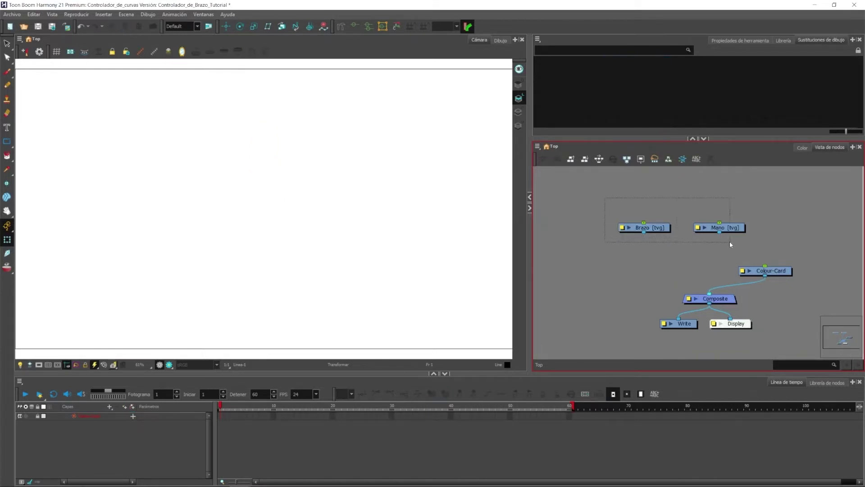
pyautogui.click(726, 229)
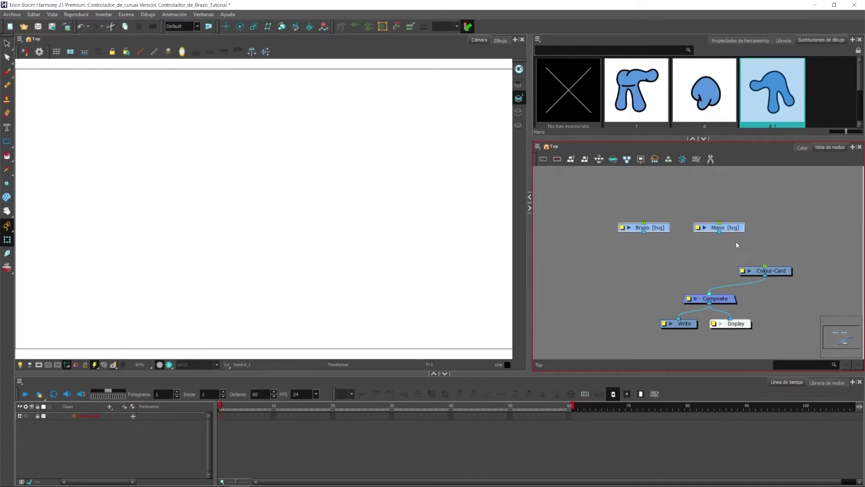
pyautogui.hotkey('ctrl', 'shift', 'c')
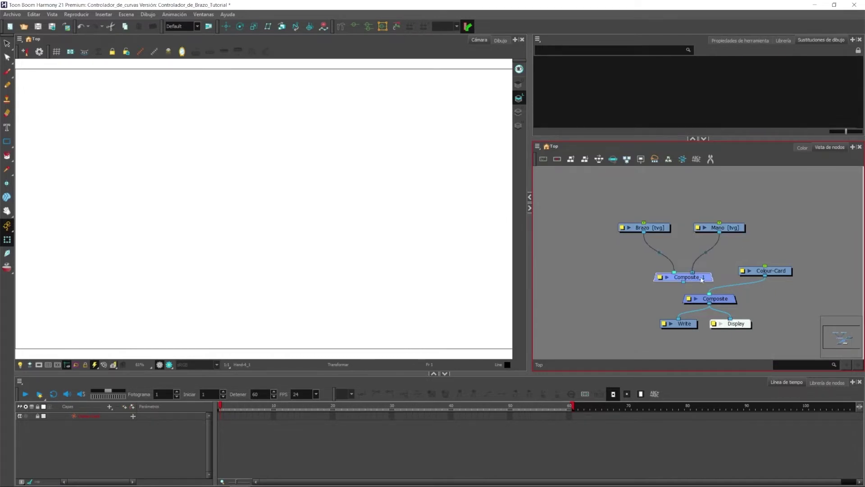
pyautogui.moveTo(701, 276); pyautogui.dragTo(698, 256)
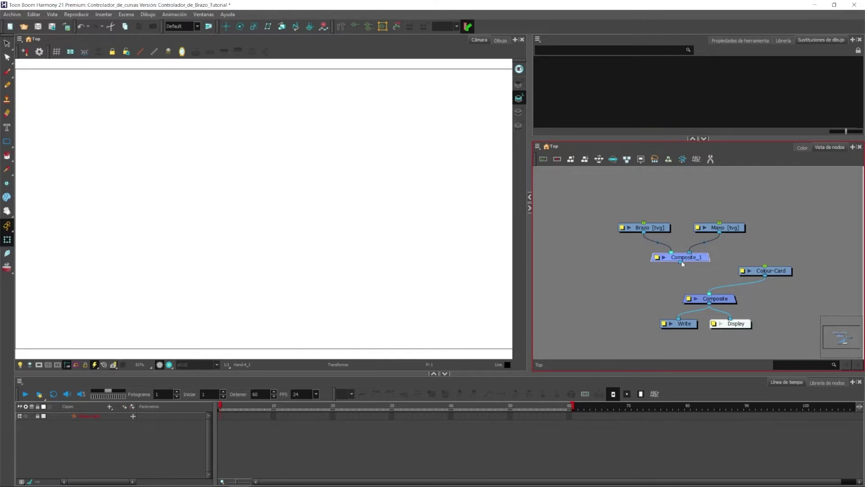
pyautogui.moveTo(681, 262); pyautogui.dragTo(700, 294)
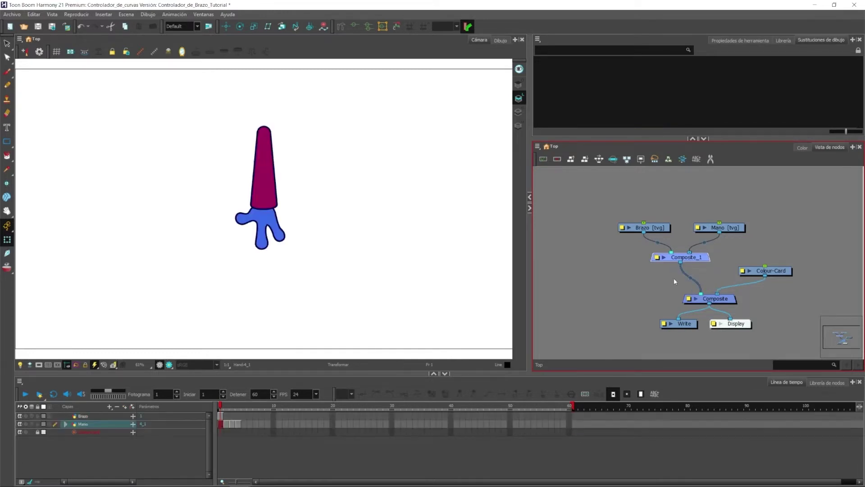
# Step: Rename the new composite of the arm and hand as Brazo_Comp
pyautogui.click(657, 257)
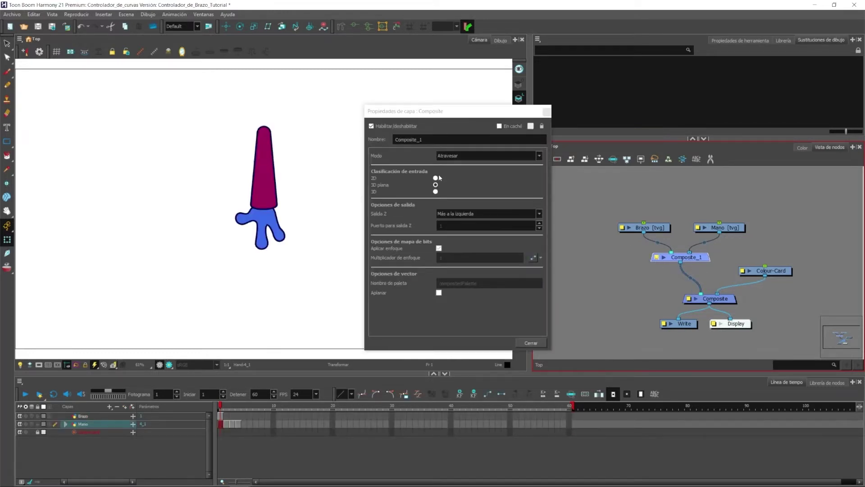
pyautogui.write('Brazo_Comp')
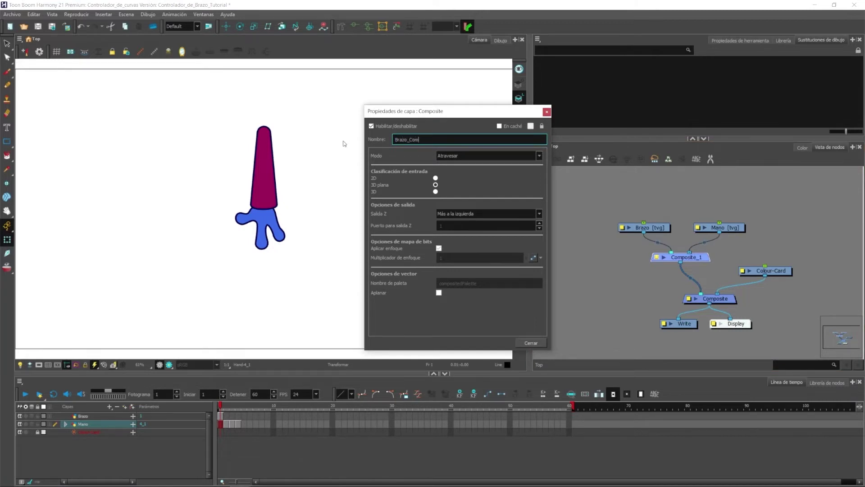
pyautogui.click(546, 111)
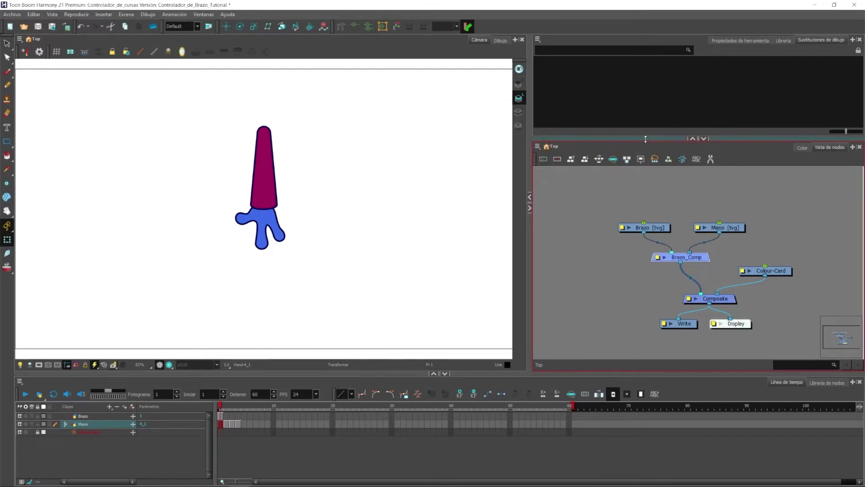
# Step: Add a parent peg to each of the Brazo and Mano drawing nodes and select each peg to check it
pyautogui.moveTo(645, 138); pyautogui.dragTo(645, 108)
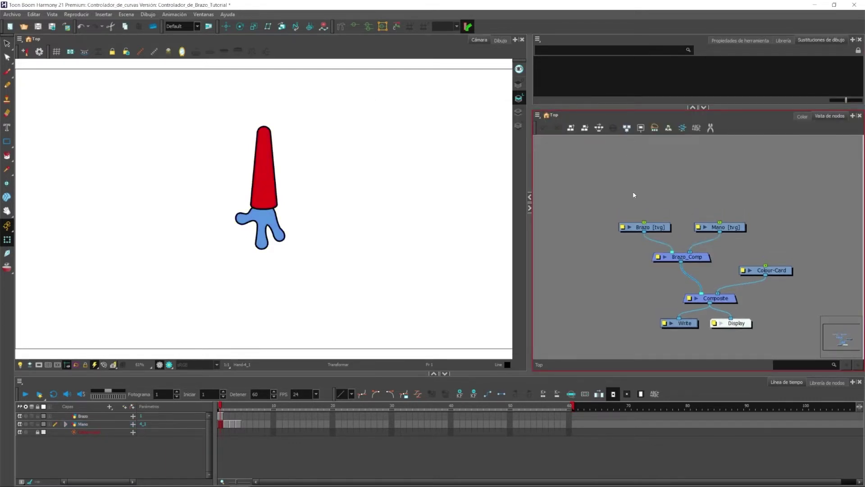
pyautogui.moveTo(615, 190)
pyautogui.mouseDown()
pyautogui.moveTo(741, 246)
pyautogui.moveTo(747, 232)
pyautogui.mouseUp()
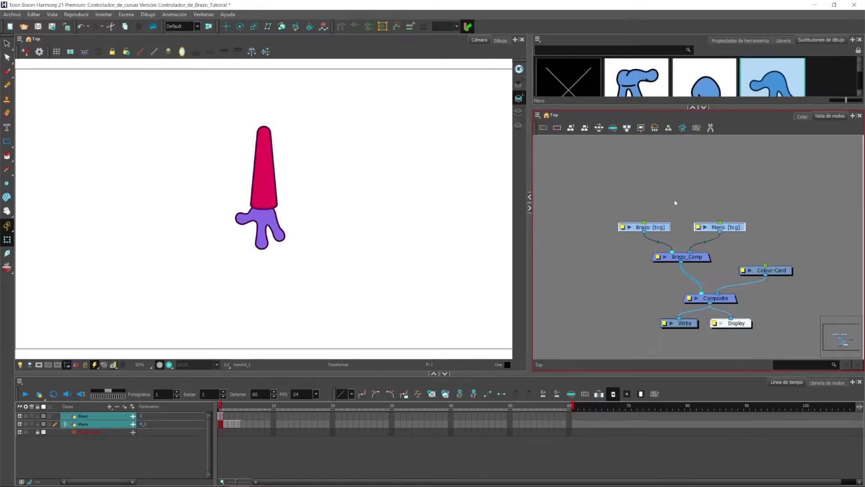
pyautogui.hotkey('ctrl', 'p')
pyautogui.click(709, 167)
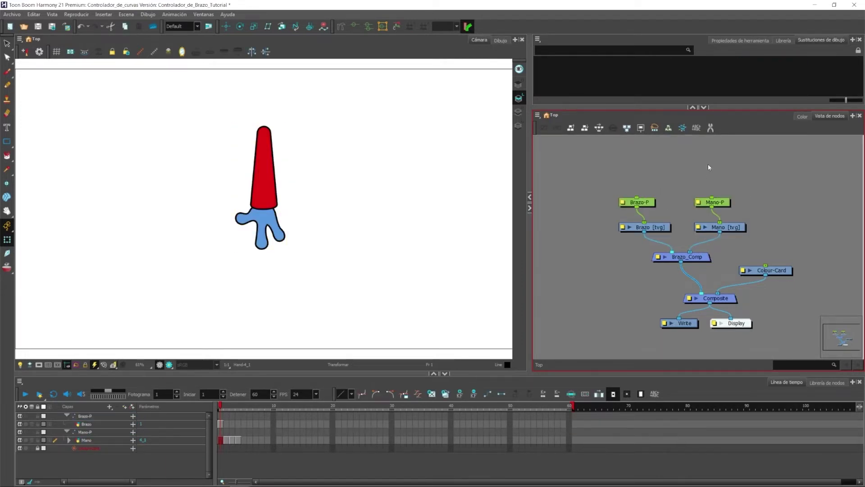
pyautogui.click(720, 203)
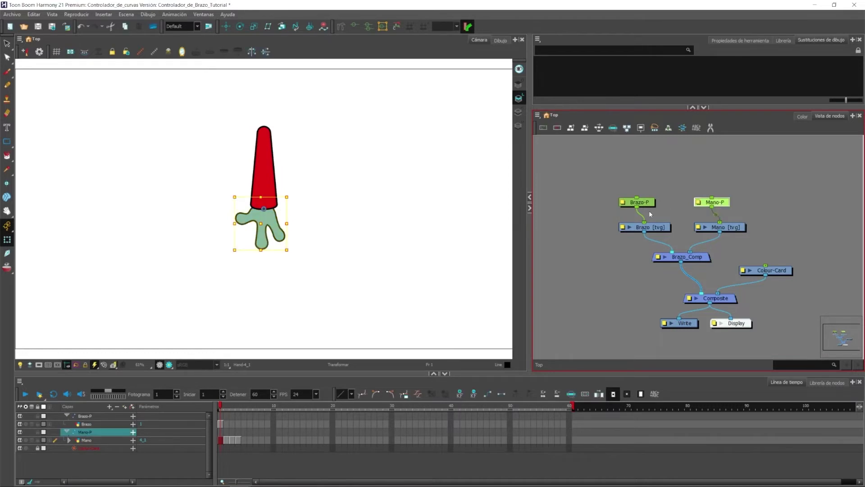
pyautogui.click(651, 203)
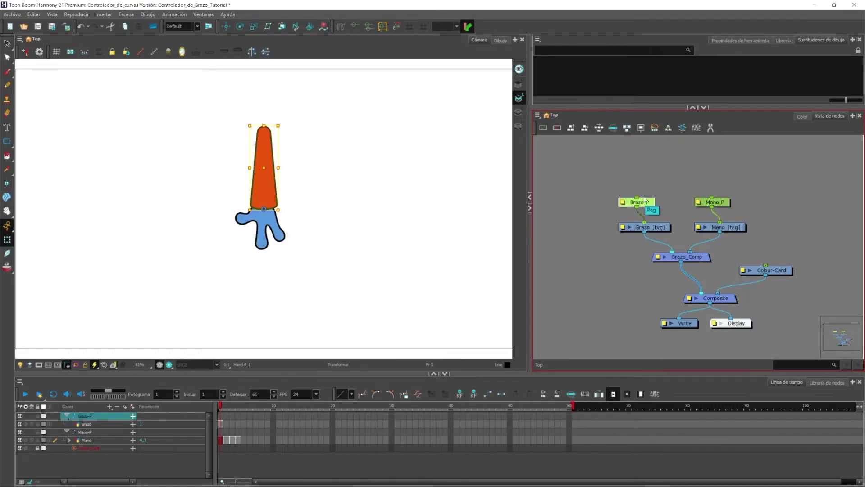
# Step: Place the Brazo-P peg higher in the node network and set its rotation pivot near the upper end of the sleeve
pyautogui.moveTo(648, 204); pyautogui.dragTo(652, 197)
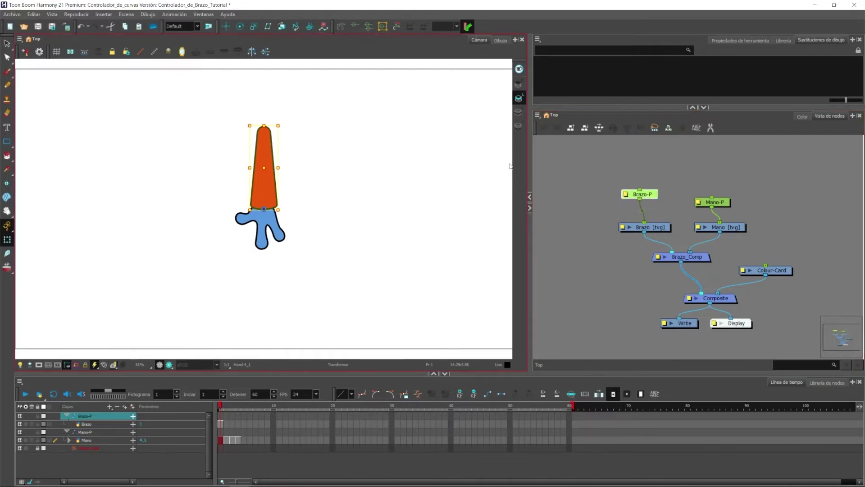
pyautogui.click(240, 27)
pyautogui.moveTo(263, 209); pyautogui.dragTo(264, 135)
pyautogui.click(655, 211)
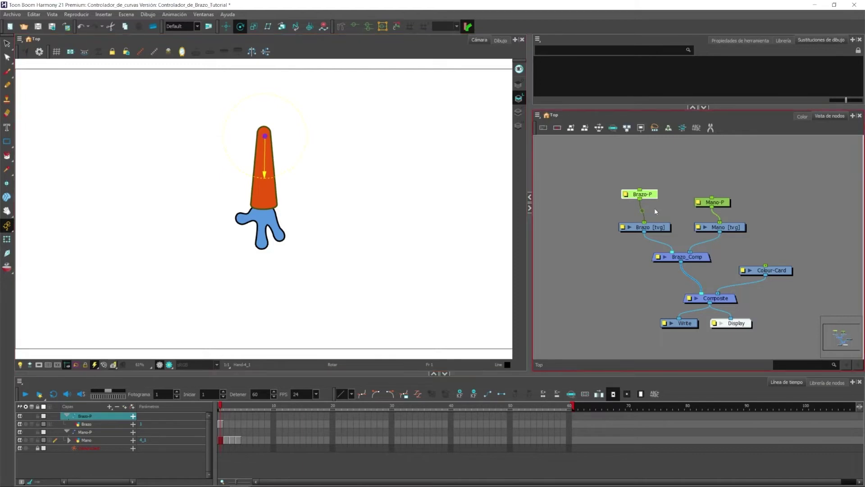
# Step: Check the Mano-P peg's pivot at the wrist and raise its node level with Brazo-P
pyautogui.click(714, 204)
pyautogui.click(270, 214)
pyautogui.scroll(3, 271, 213)
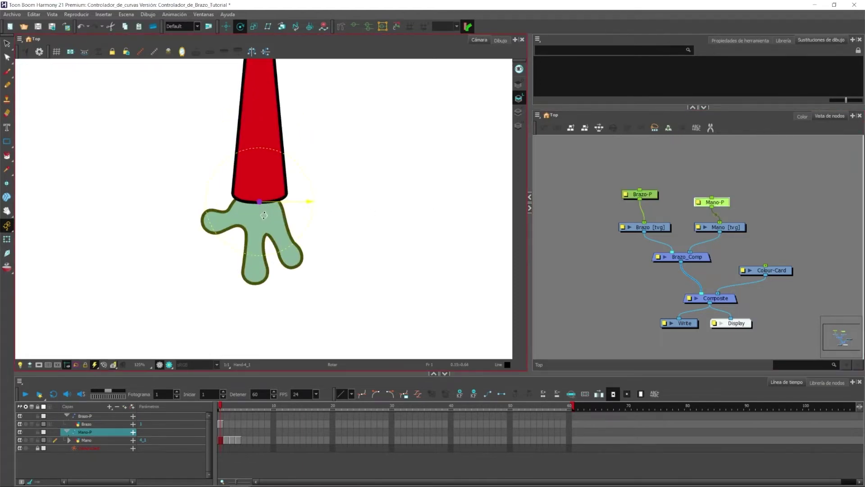
pyautogui.click(7, 239)
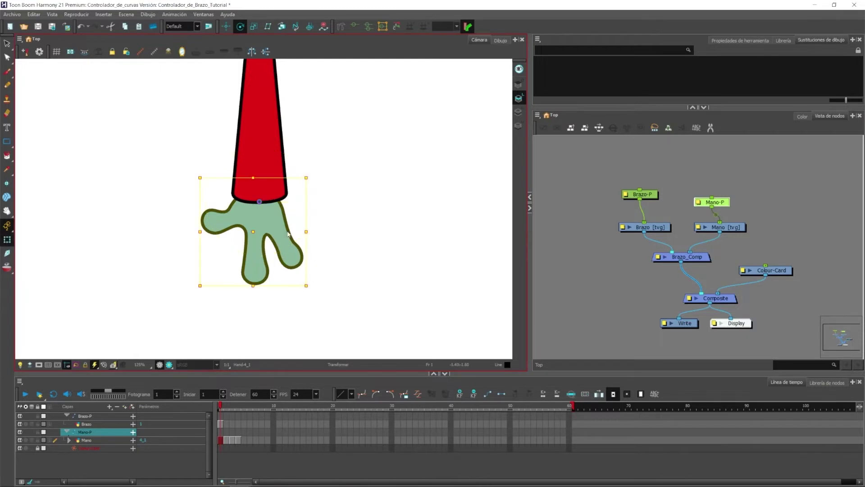
pyautogui.scroll(-3, 288, 233)
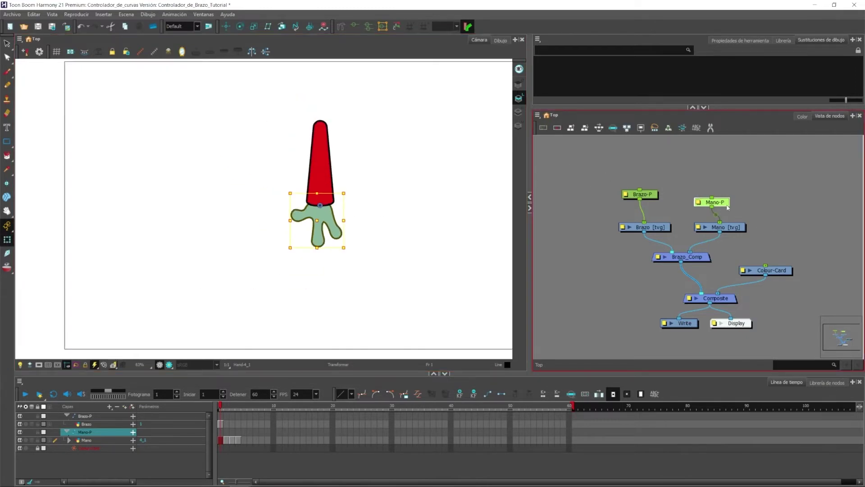
pyautogui.moveTo(726, 206); pyautogui.dragTo(725, 197)
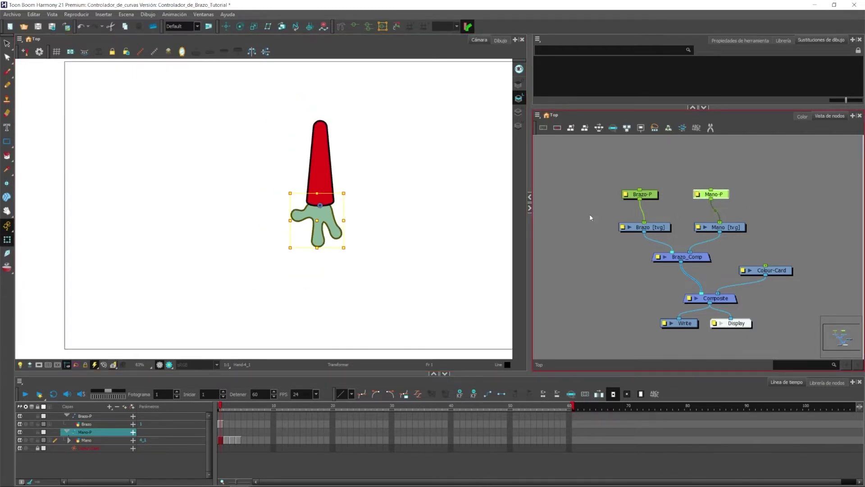
# Step: Activate the Rigging tool for the Brazo drawing and set its mode to envelope deformation (Modo de distorsión de envolvente)
pyautogui.click(654, 229)
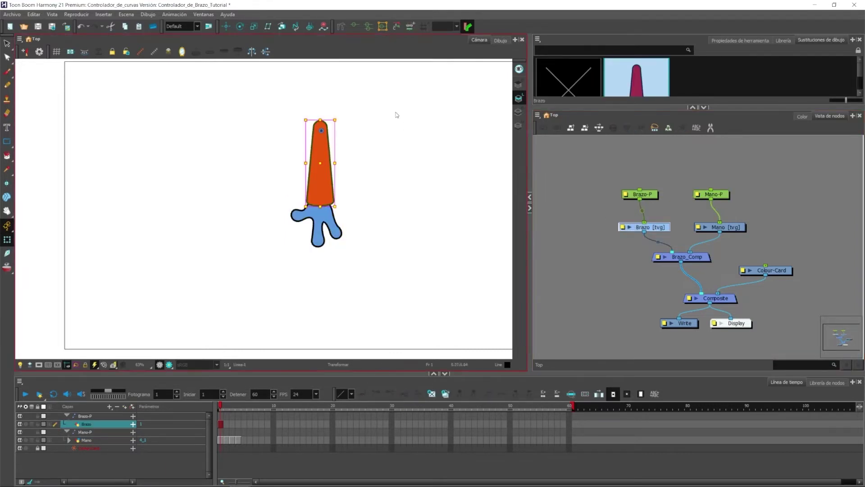
pyautogui.click(340, 26)
pyautogui.click(726, 42)
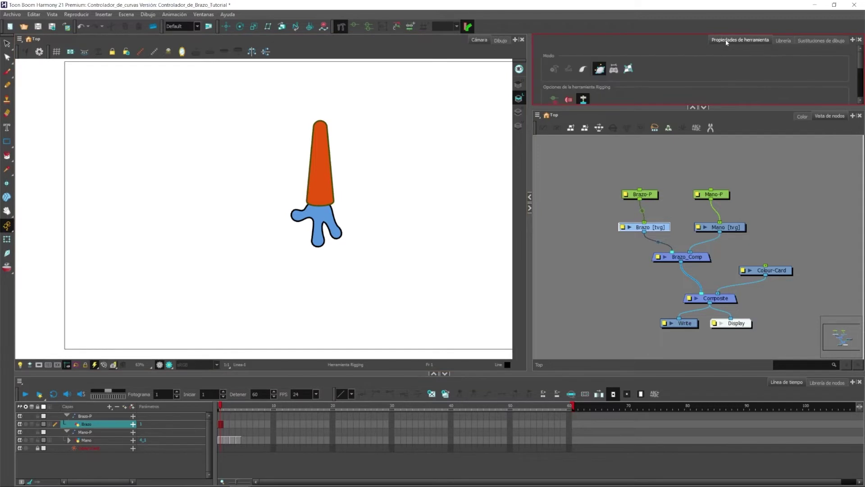
pyautogui.moveTo(619, 140); pyautogui.dragTo(619, 177)
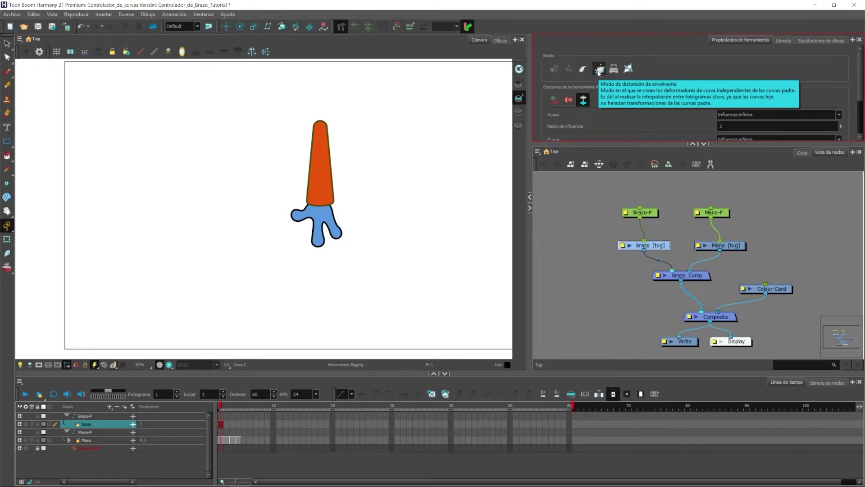
pyautogui.click(599, 71)
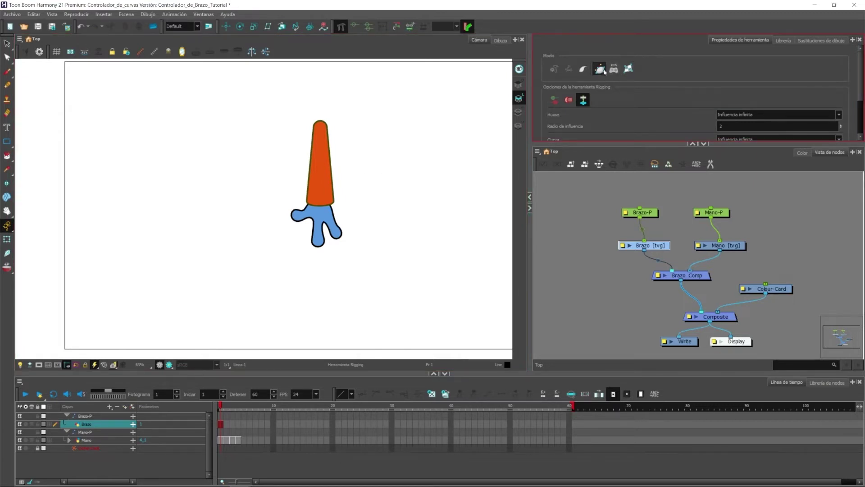
# Step: Create a straight curve deformer from the sleeve's upper end to the wrist, aligning its end point and handles vertically
pyautogui.scroll(2, 344, 180)
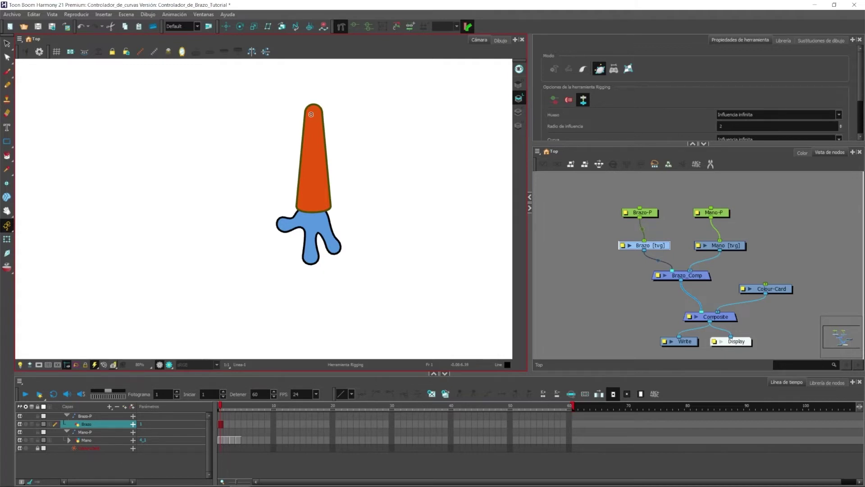
pyautogui.moveTo(315, 116); pyautogui.dragTo(314, 154)
pyautogui.moveTo(314, 159); pyautogui.dragTo(313, 157)
pyautogui.click(312, 211)
pyautogui.click(312, 174)
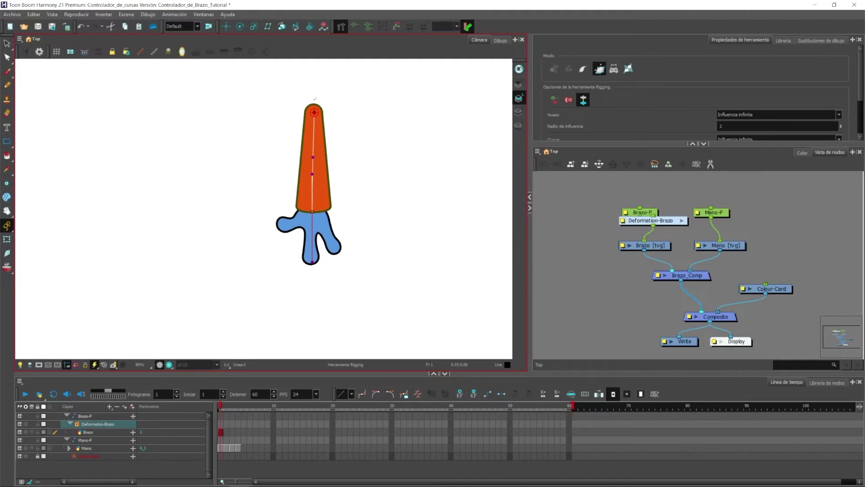
pyautogui.click(341, 28)
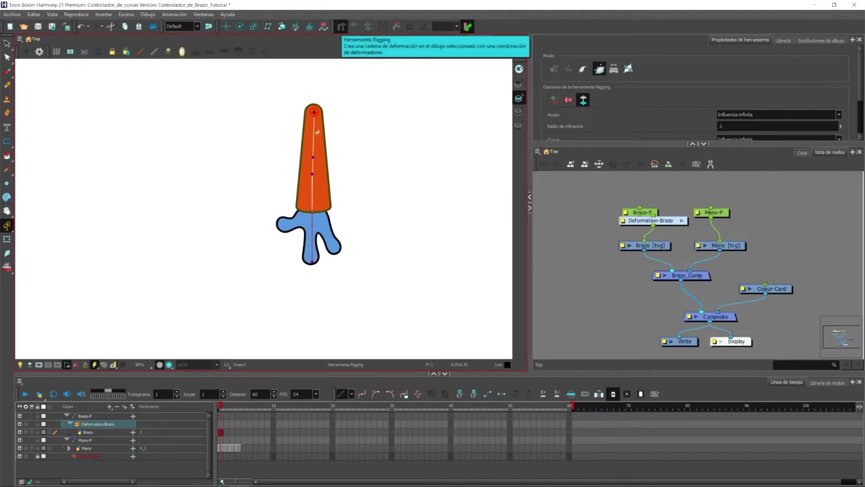
pyautogui.moveTo(311, 211); pyautogui.dragTo(314, 213)
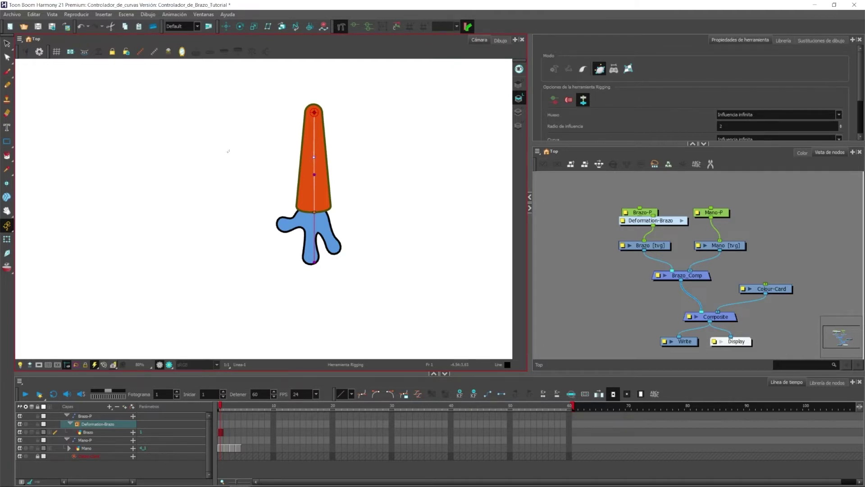
# Step: Test the sleeve's curve deformer by moving its wrist point sideways with the Transform tool, and undo the move
pyautogui.click(7, 239)
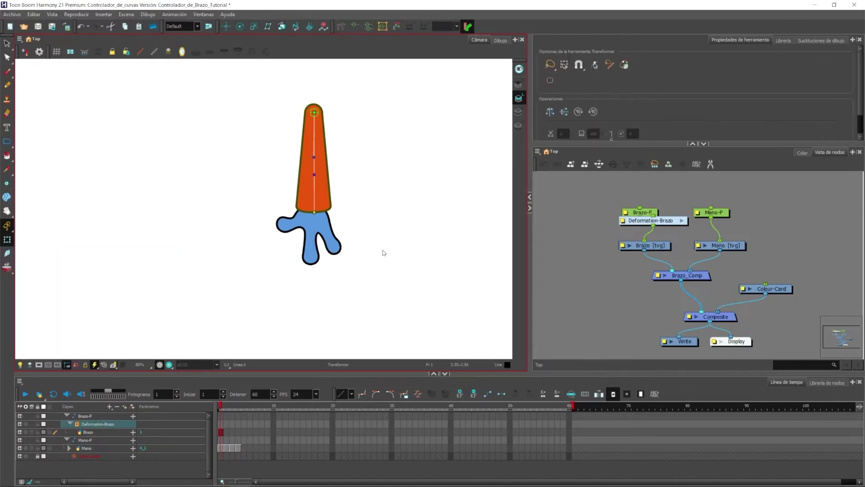
pyautogui.click(318, 218)
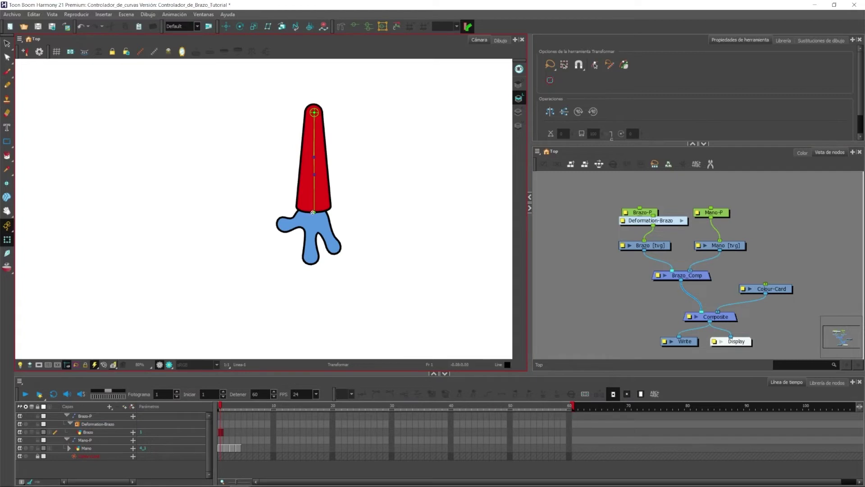
pyautogui.moveTo(315, 212); pyautogui.dragTo(286, 214)
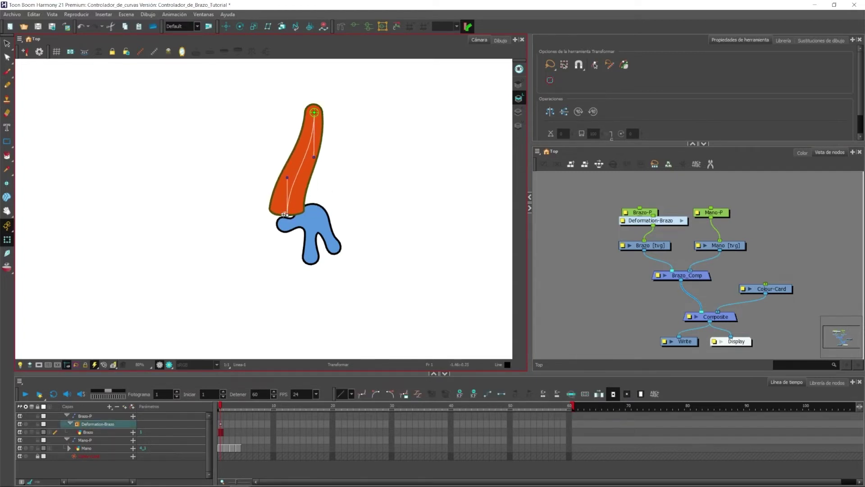
pyautogui.hotkey('ctrl', 'z')
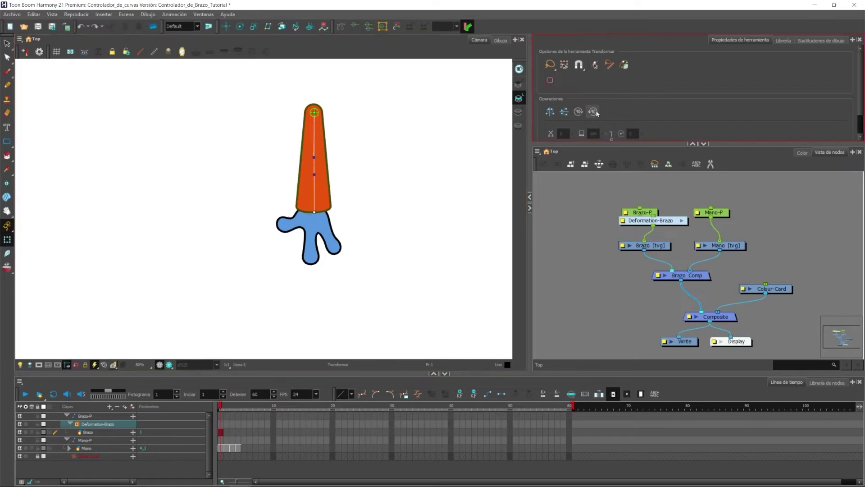
# Step: Line up the Brazo-P peg and the Deformation-Brazo group above the Brazo drawing node, leaving space between them
pyautogui.click(607, 188)
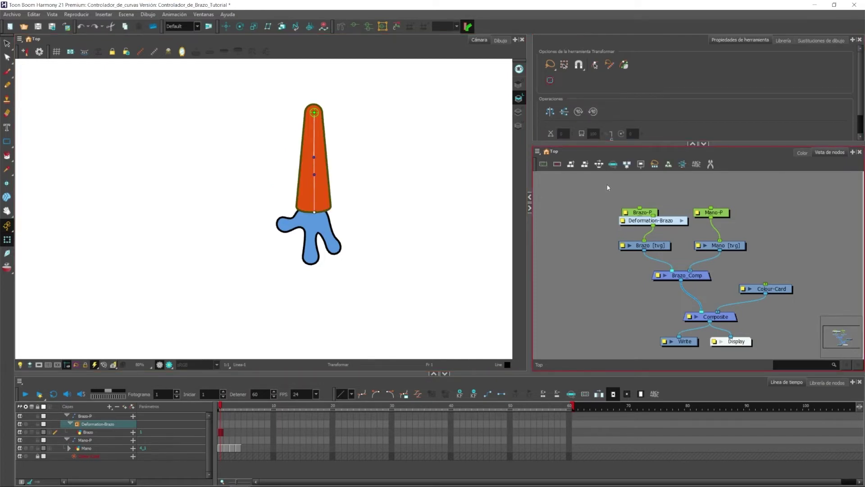
pyautogui.click(648, 214)
pyautogui.moveTo(648, 214); pyautogui.dragTo(652, 188)
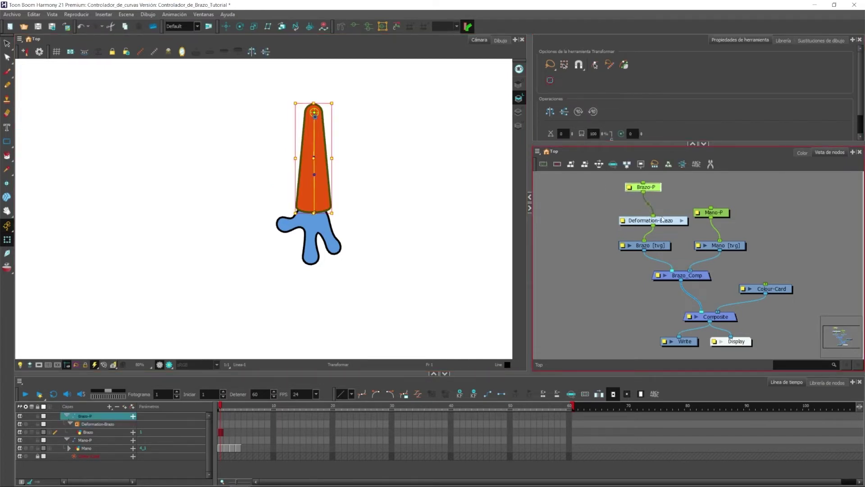
pyautogui.moveTo(668, 224); pyautogui.dragTo(657, 216)
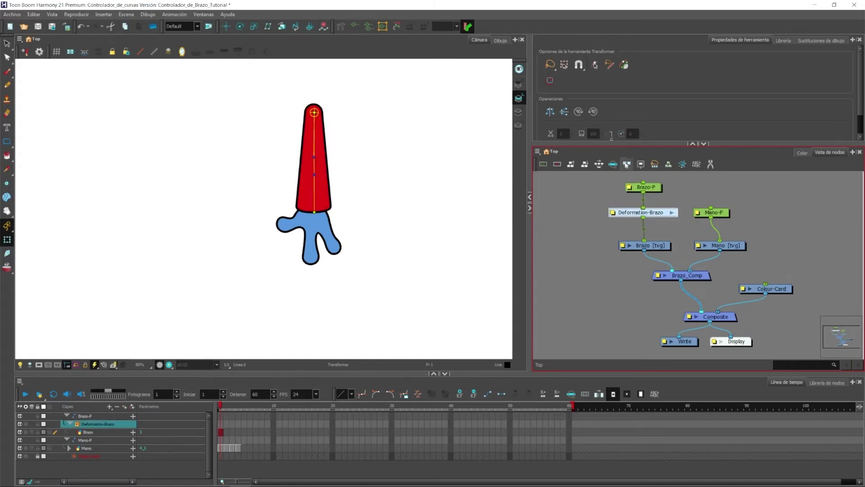
pyautogui.moveTo(617, 146); pyautogui.dragTo(615, 112)
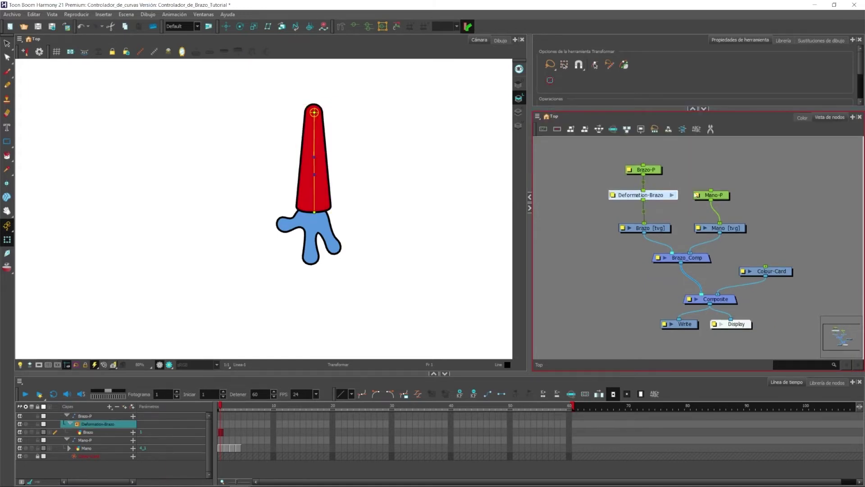
pyautogui.moveTo(612, 161); pyautogui.dragTo(660, 186)
pyautogui.click(656, 198)
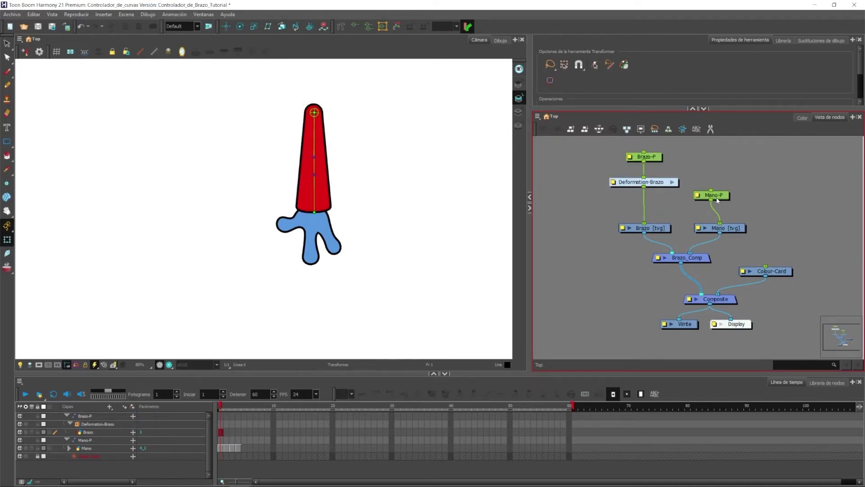
# Step: Align the Mano-P peg directly above the Mano drawing node
pyautogui.moveTo(725, 199); pyautogui.dragTo(734, 209)
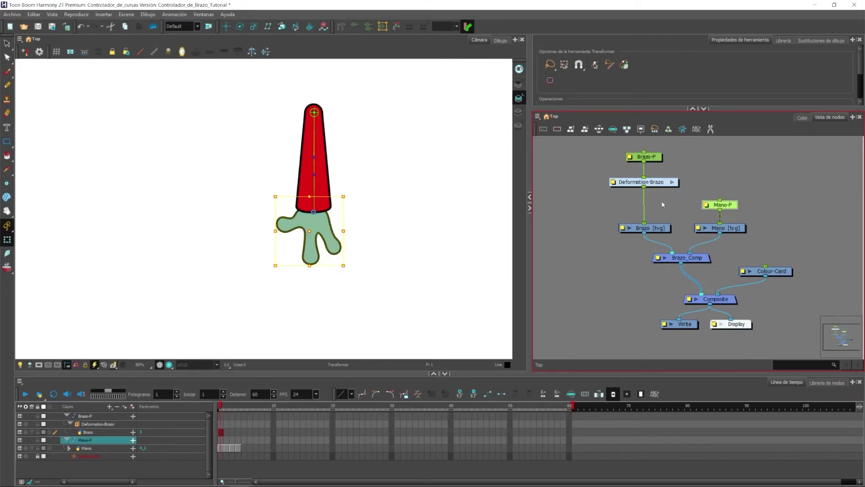
pyautogui.click(659, 202)
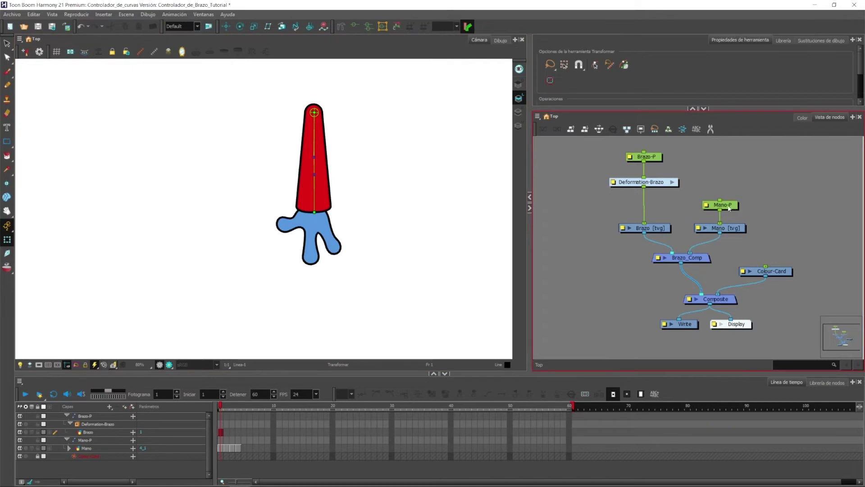
pyautogui.moveTo(687, 210); pyautogui.dragTo(684, 215)
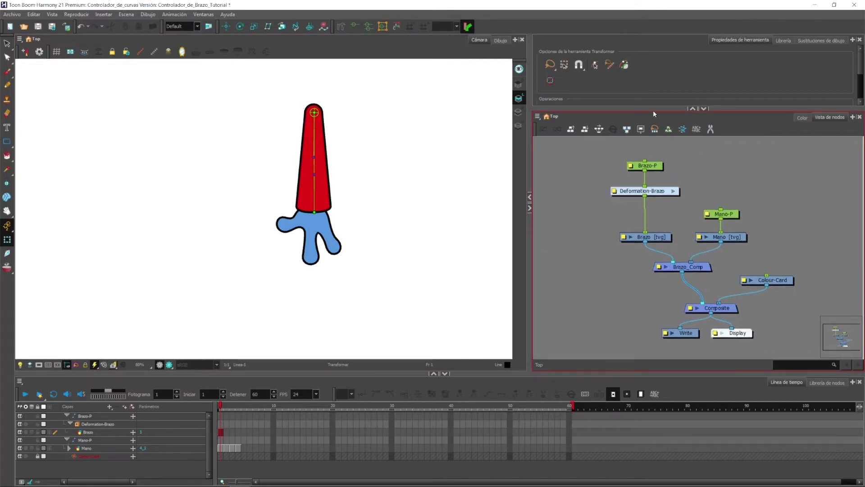
# Step: Open a second node view (Vista de nodos) and dock it between the camera view and the existing node view
pyautogui.moveTo(657, 109); pyautogui.dragTo(657, 121)
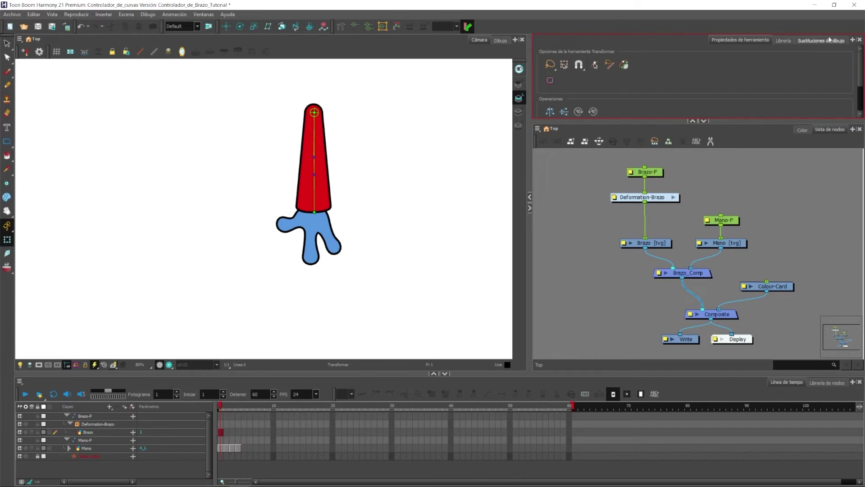
pyautogui.click(853, 41)
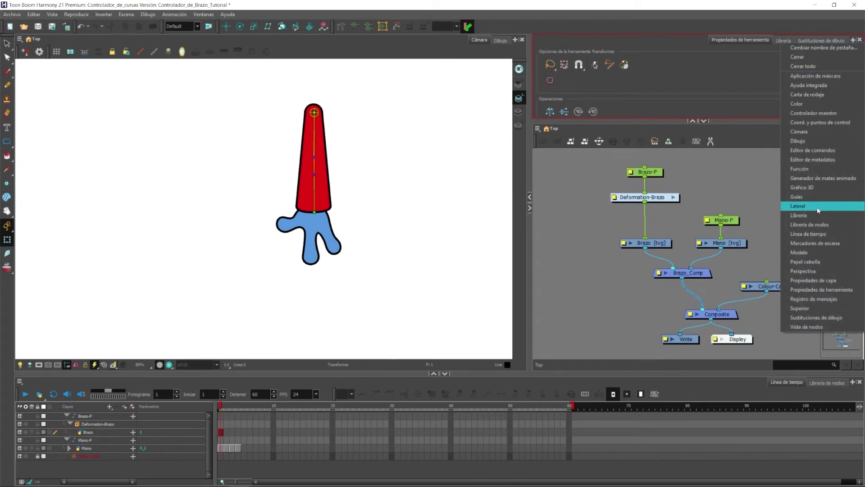
pyautogui.click(806, 326)
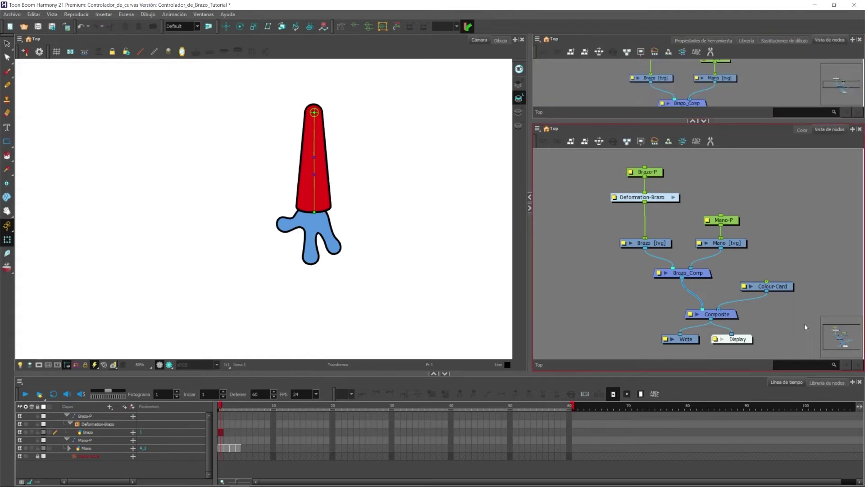
pyautogui.moveTo(835, 39); pyautogui.dragTo(506, 110)
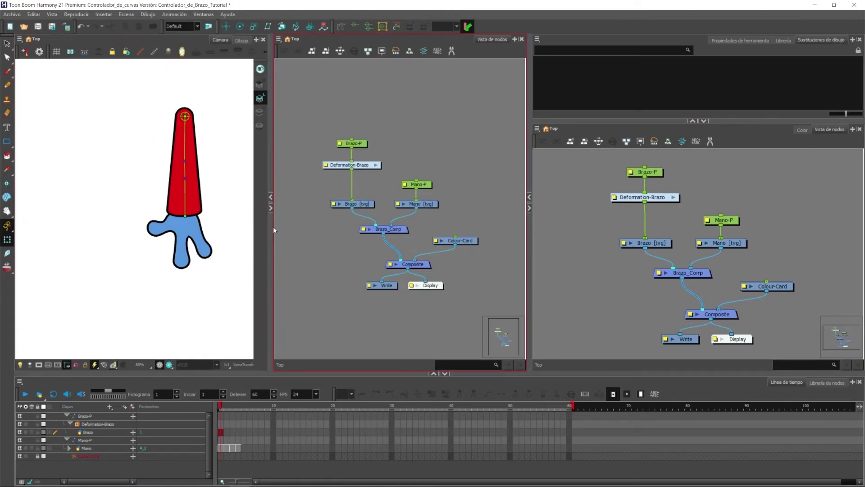
# Step: Resize the camera view and both node views so the whole node network fits in the new one
pyautogui.moveTo(272, 226); pyautogui.dragTo(361, 227)
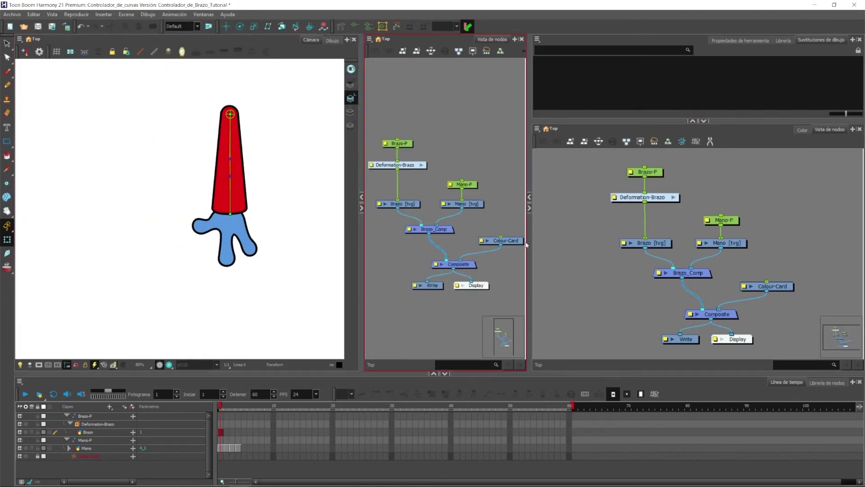
pyautogui.moveTo(529, 244); pyautogui.dragTo(583, 240)
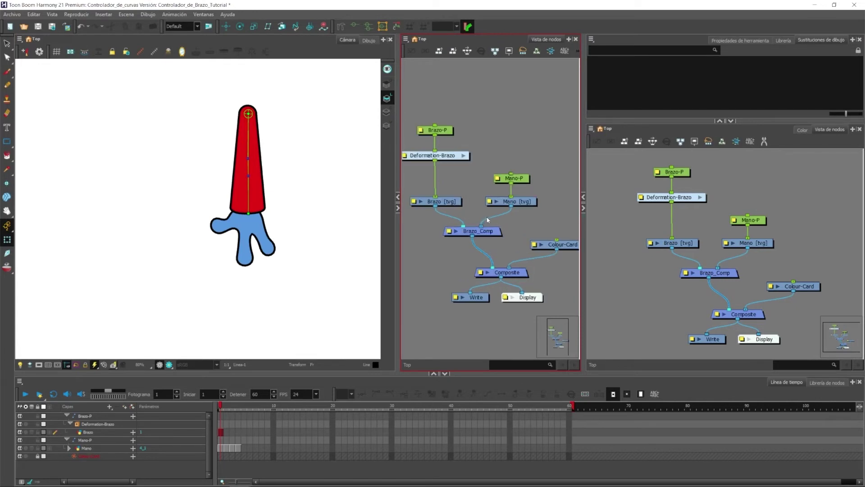
pyautogui.moveTo(397, 262); pyautogui.dragTo(381, 262)
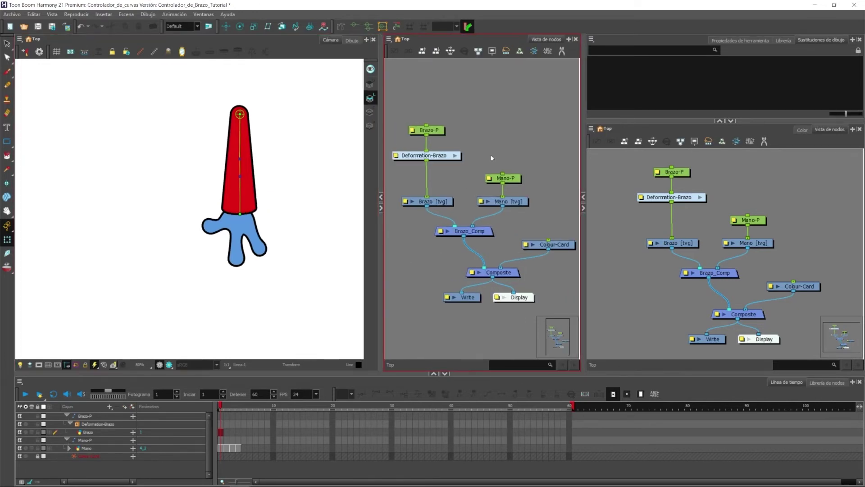
pyautogui.moveTo(492, 149); pyautogui.dragTo(496, 168)
# Step: Open the contents of the Deformation-Brazo group in the node view that is not showing the Mano-P peg
pyautogui.click(670, 214)
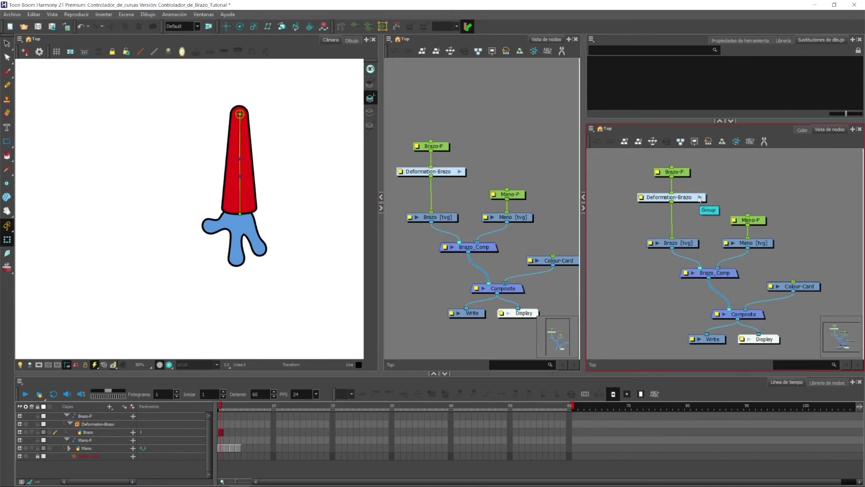
pyautogui.click(676, 199)
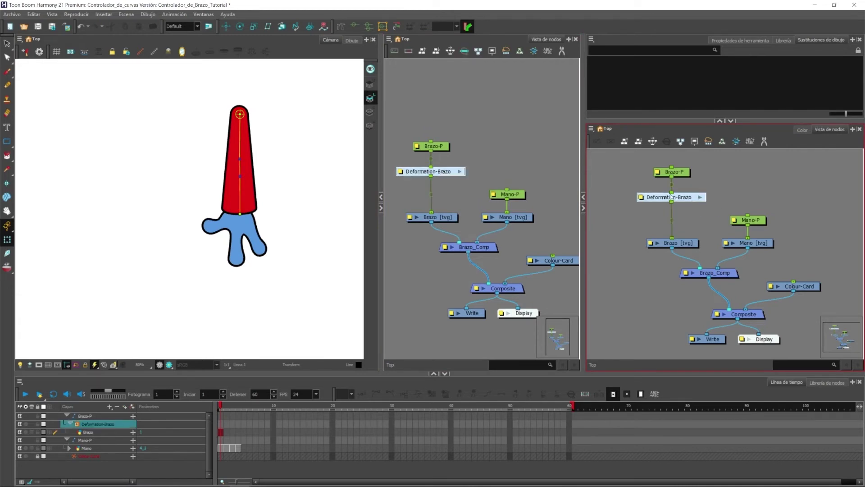
pyautogui.click(700, 198)
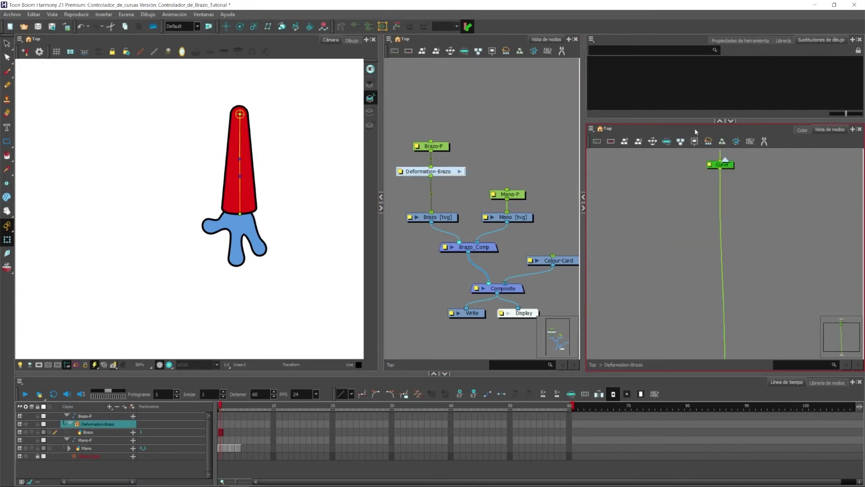
# Step: Move the group's input, Offset and Curve nodes down close to the output node and select the Curve node
pyautogui.scroll(-2, 679, 211)
pyautogui.click(695, 168)
pyautogui.click(710, 157)
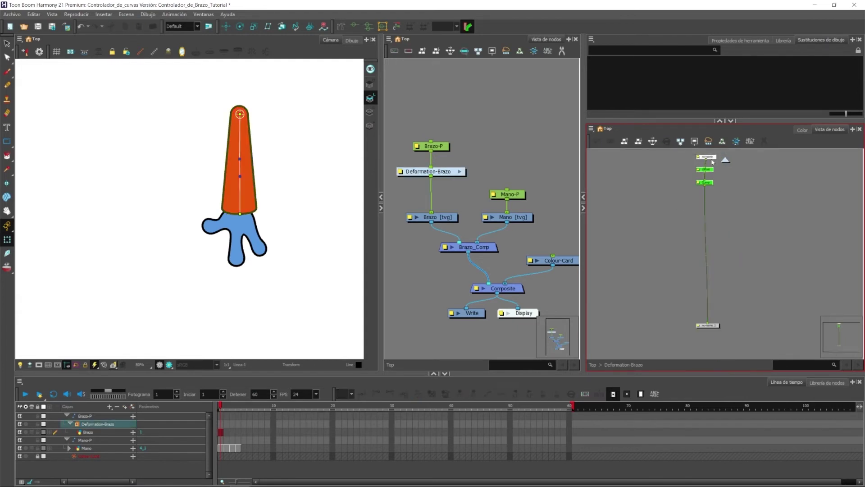
pyautogui.moveTo(710, 159); pyautogui.dragTo(712, 281)
pyautogui.scroll(2, 715, 298)
pyautogui.scroll(-2, 721, 288)
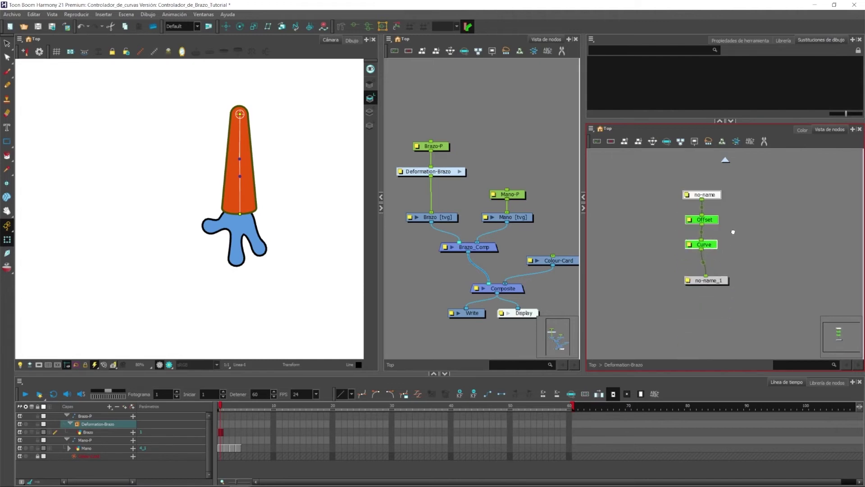
pyautogui.scroll(1, 710, 263)
pyautogui.click(709, 261)
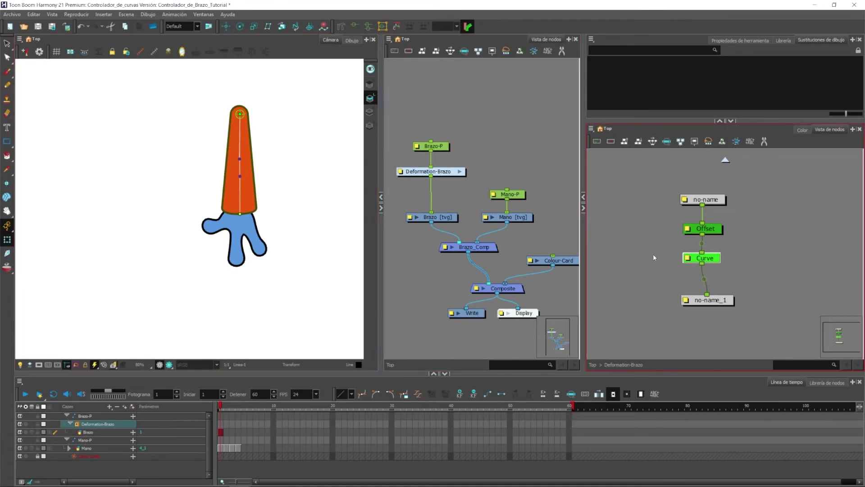
pyautogui.moveTo(656, 257); pyautogui.dragTo(670, 238)
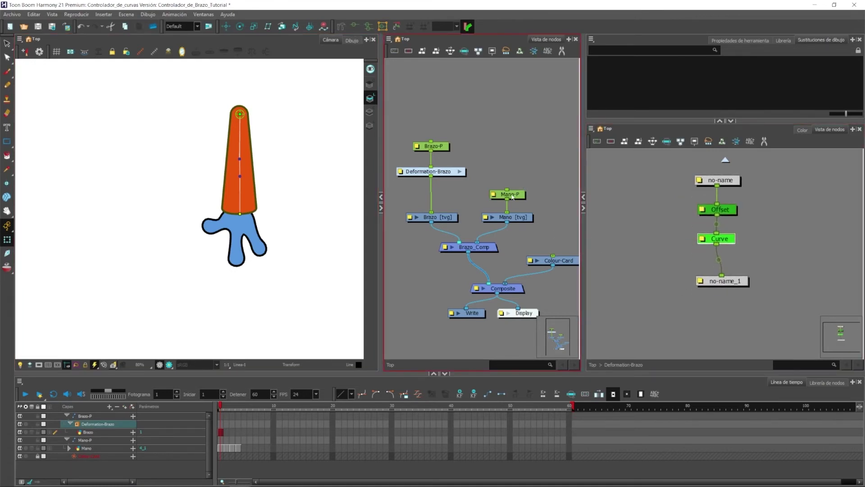
# Step: Open the Curve node's properties beside the Mano-P peg and create functions for its deformation offset X and Y axes
pyautogui.scroll(2, 530, 197)
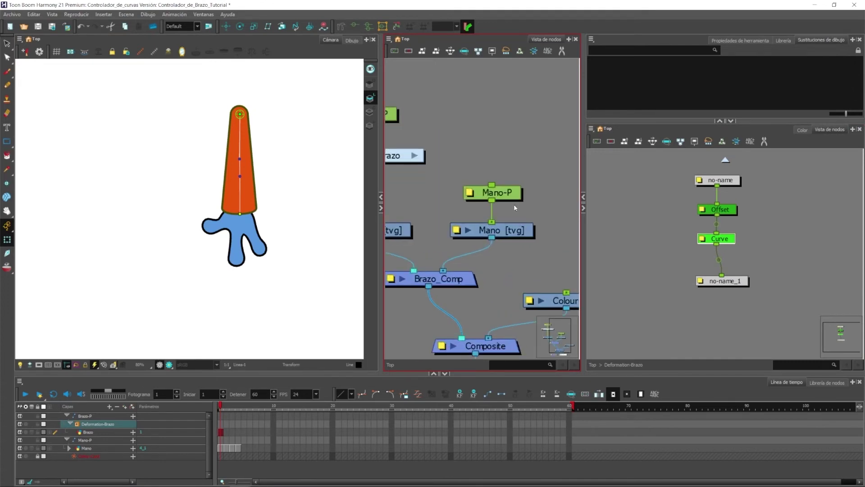
pyautogui.click(761, 262)
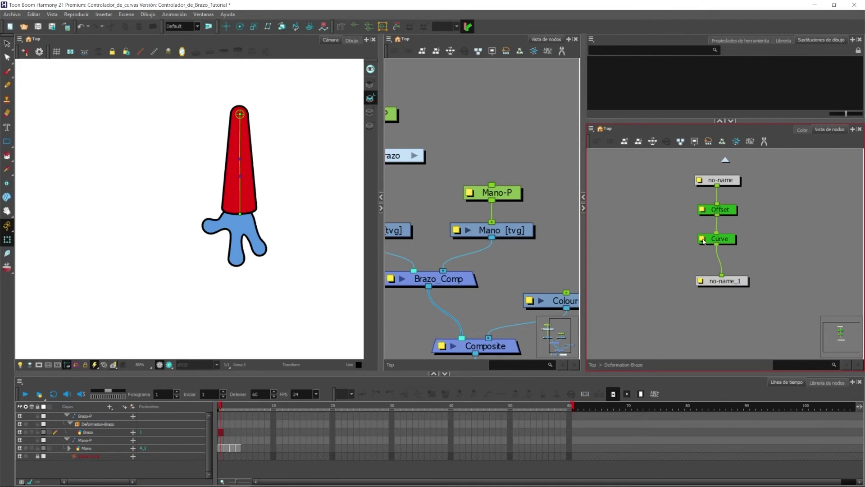
pyautogui.click(702, 239)
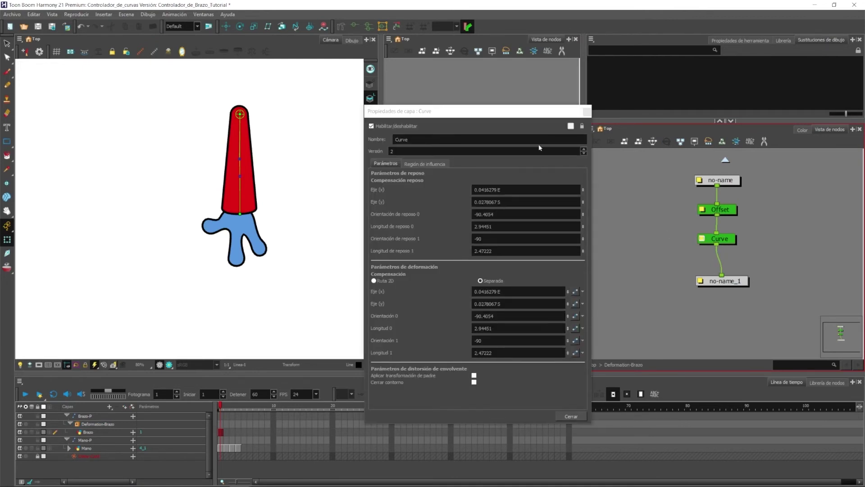
pyautogui.moveTo(526, 116); pyautogui.dragTo(707, 109)
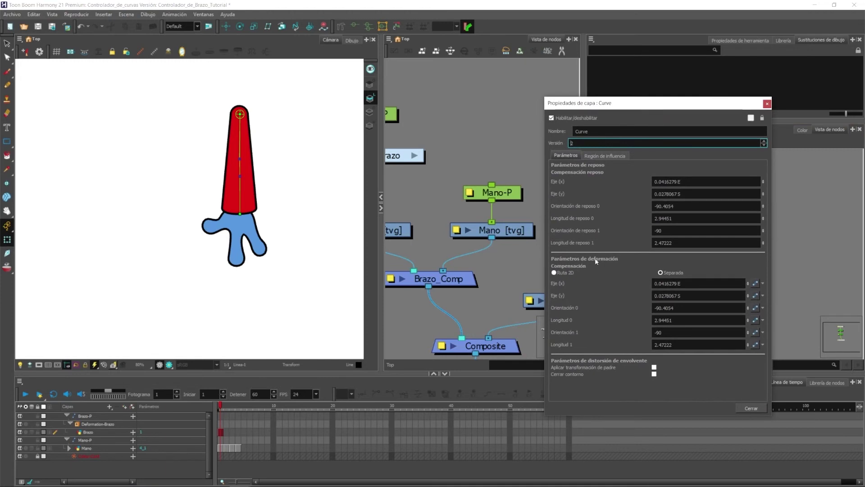
pyautogui.moveTo(676, 107); pyautogui.dragTo(711, 88)
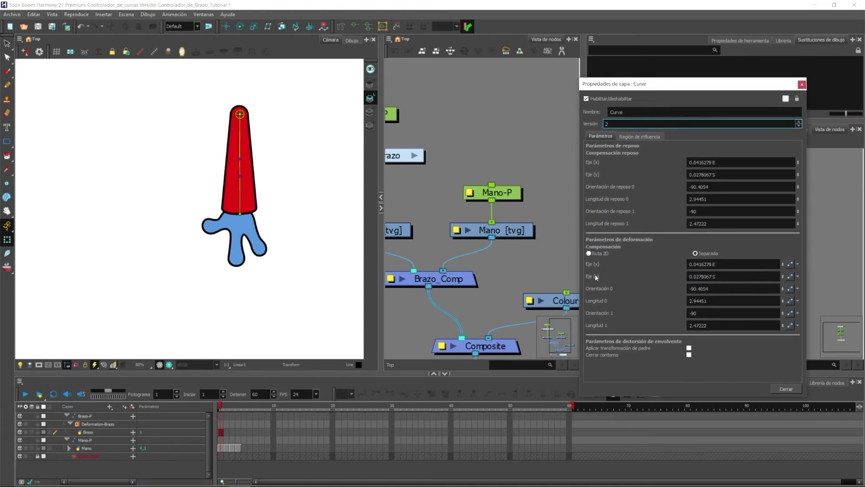
pyautogui.click(790, 265)
pyautogui.click(791, 276)
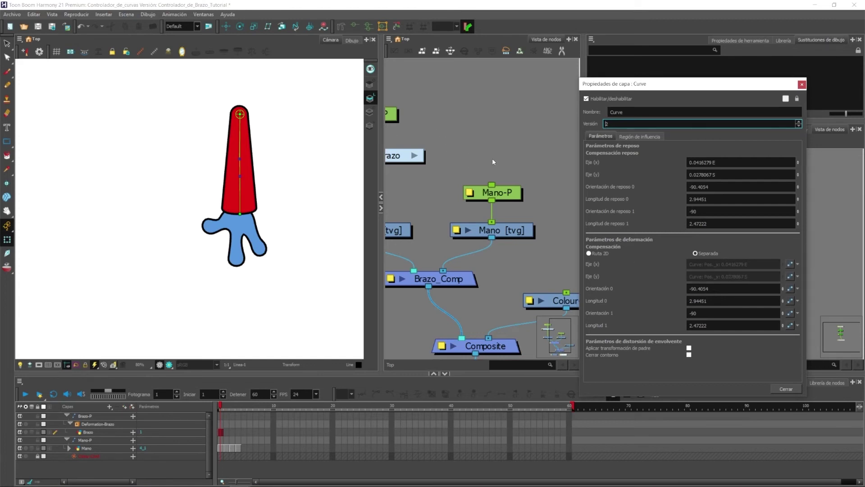
# Step: Open the Mano-P peg's properties beside the Curve properties and create functions for its position X and Y axes
pyautogui.click(470, 193)
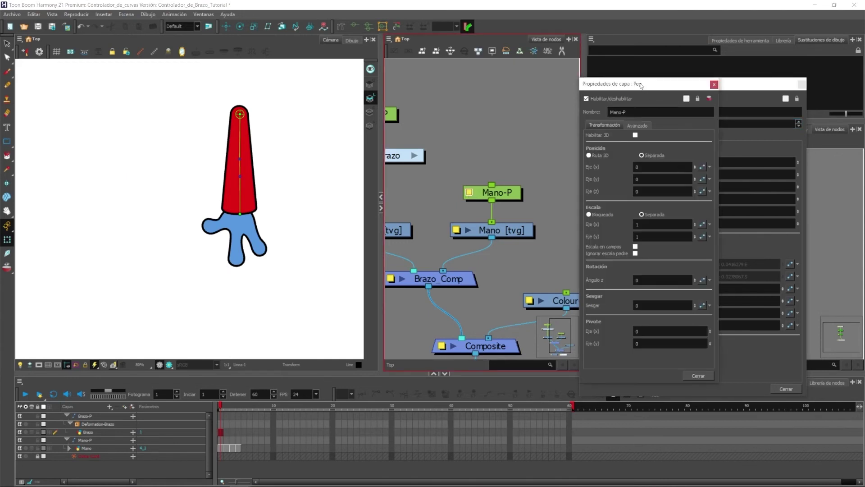
pyautogui.moveTo(641, 85); pyautogui.dragTo(417, 98)
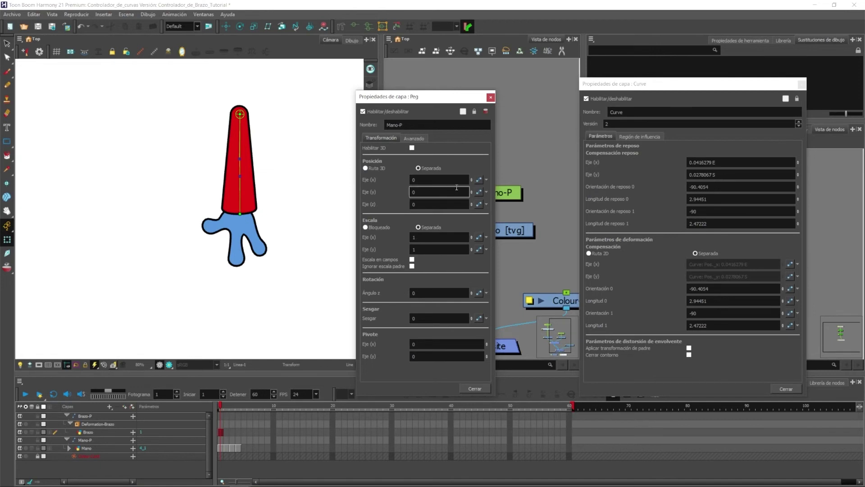
pyautogui.click(479, 180)
pyautogui.click(479, 193)
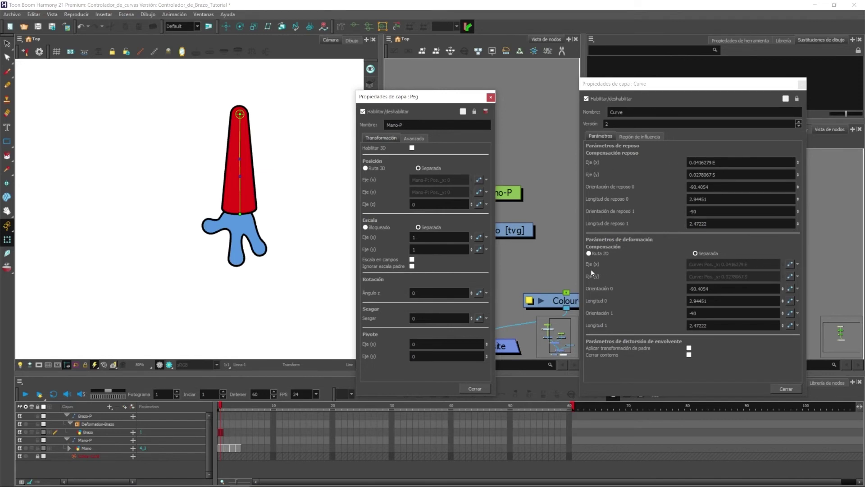
# Step: Copy the function link of the Curve's deformation offset X axis and paste it onto the Mano-P peg's position X axis
pyautogui.click(797, 264)
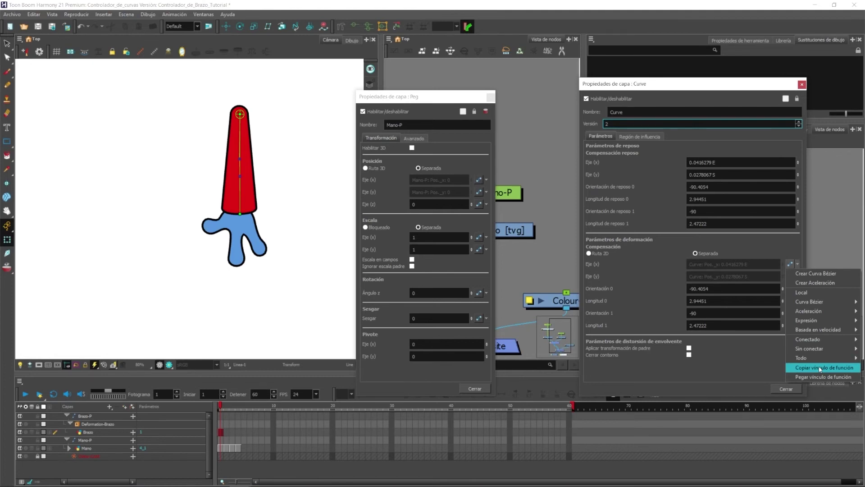
pyautogui.click(820, 368)
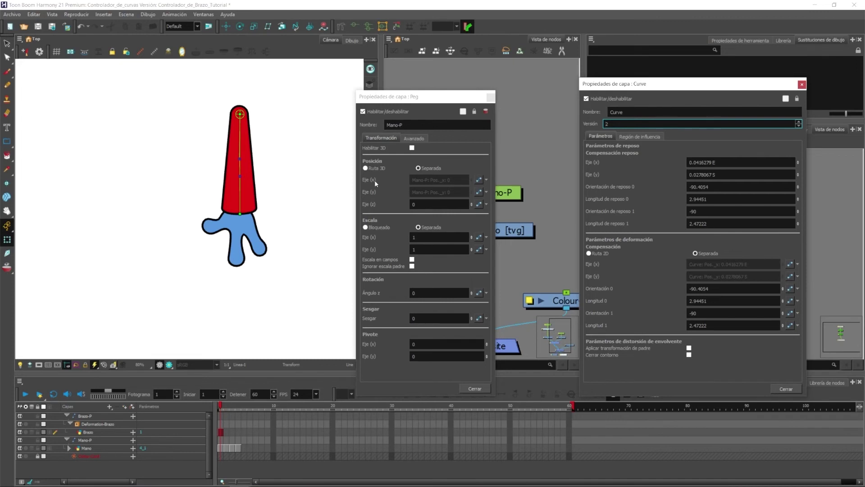
pyautogui.click(487, 180)
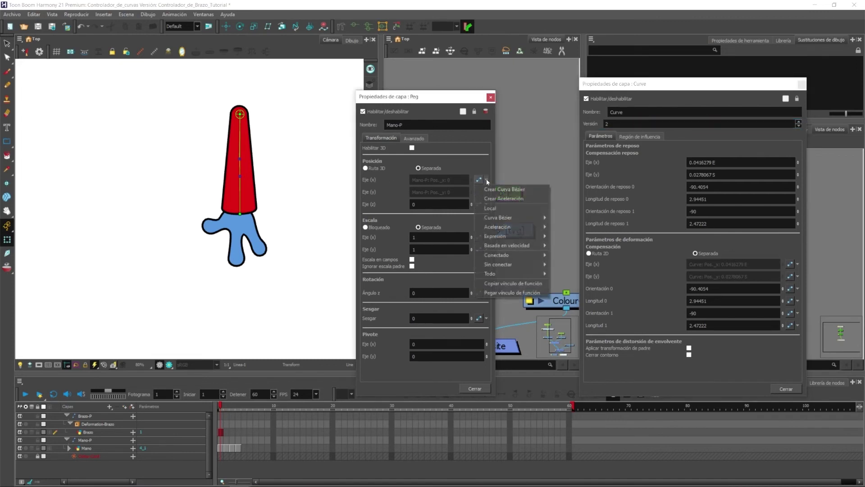
pyautogui.click(505, 293)
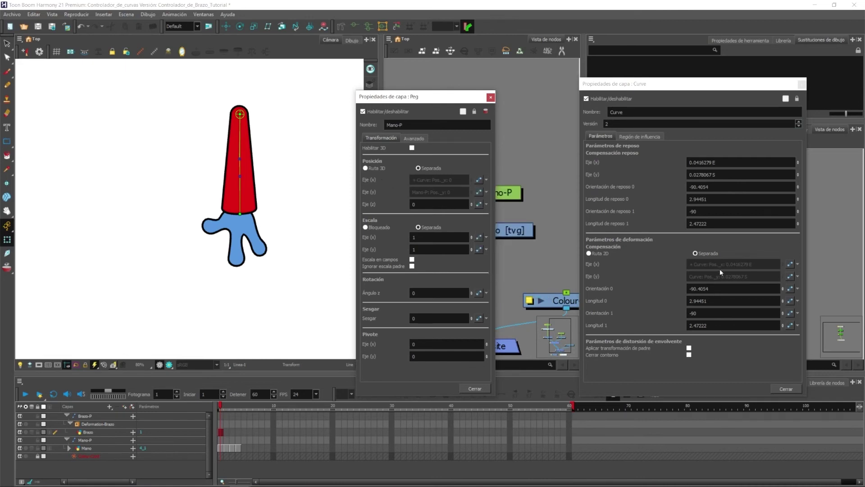
# Step: Link the Mano-P peg's position Y axis to the Curve's deformation offset Y axis by copying and pasting the function link
pyautogui.click(796, 276)
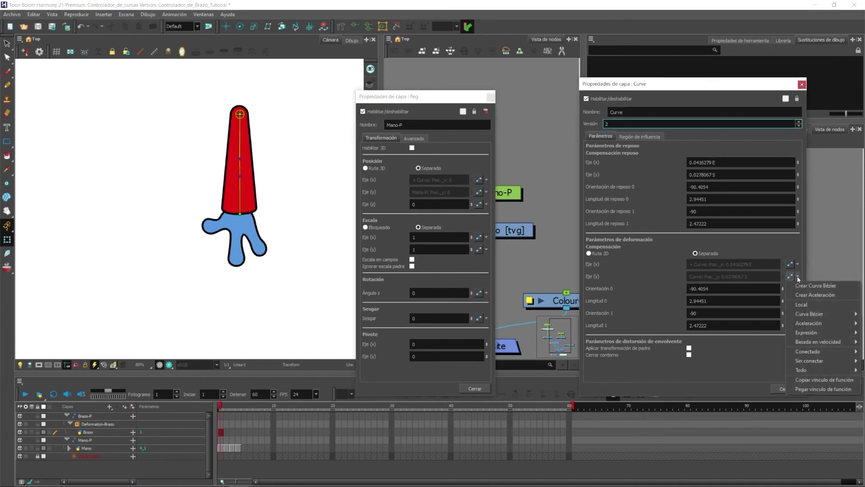
pyautogui.click(819, 380)
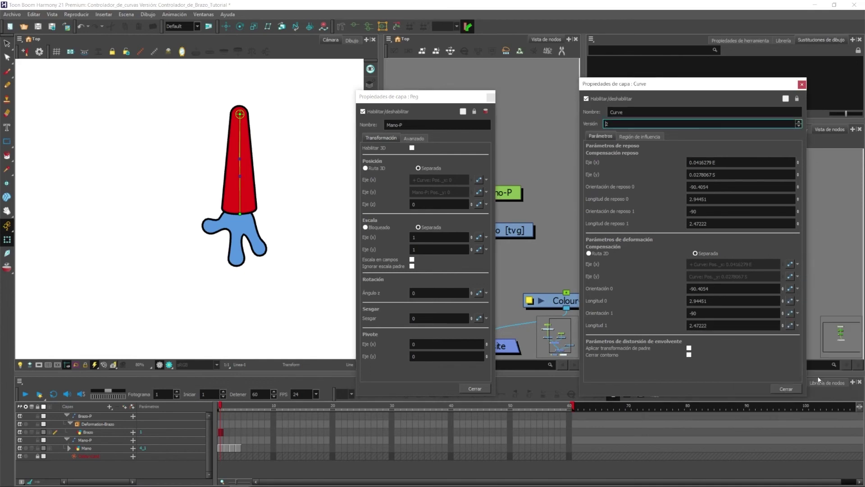
pyautogui.click(486, 193)
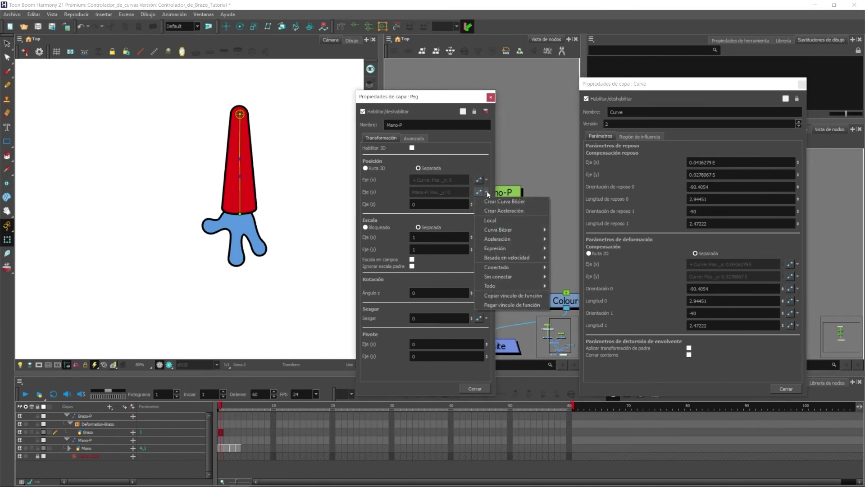
pyautogui.click(513, 301)
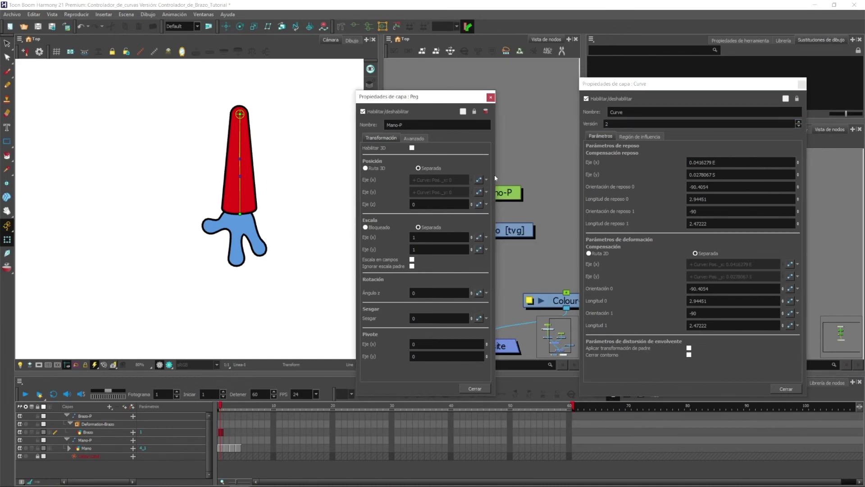
# Step: Close the Mano-P and Curve properties windows and remove the extra node view beside the camera view
pyautogui.click(491, 98)
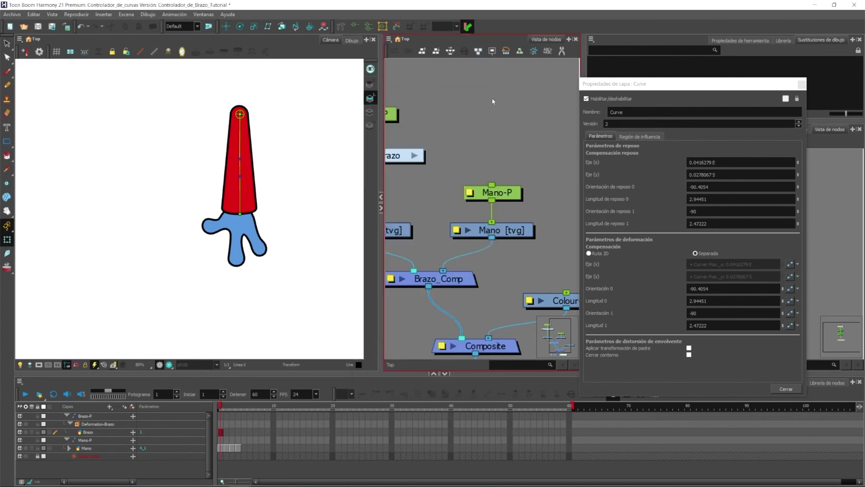
pyautogui.click(802, 85)
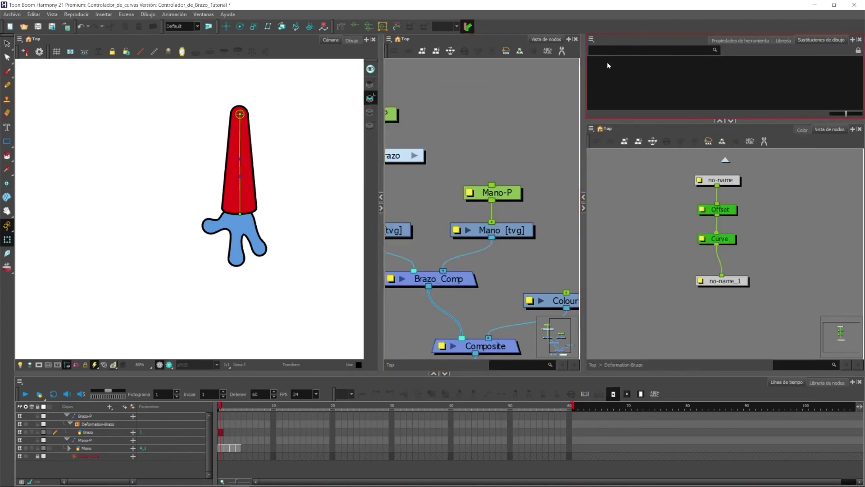
pyautogui.click(577, 40)
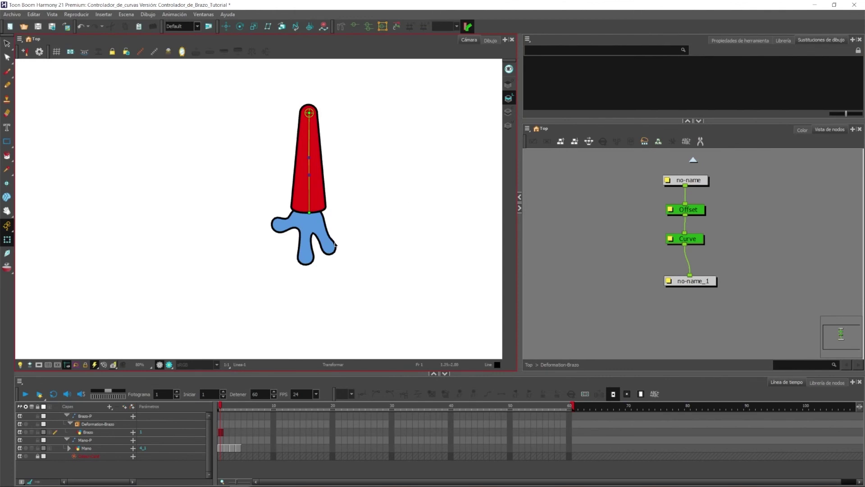
# Step: Test the rig by moving the hand away from the sleeve's axis, adjusting the sleeve's curve handle and rotating the hand to match
pyautogui.click(318, 228)
pyautogui.moveTo(318, 228)
pyautogui.mouseDown()
pyautogui.moveTo(263, 226)
pyautogui.moveTo(297, 227)
pyautogui.moveTo(260, 223)
pyautogui.moveTo(270, 216)
pyautogui.mouseUp()
pyautogui.moveTo(264, 162); pyautogui.dragTo(284, 178)
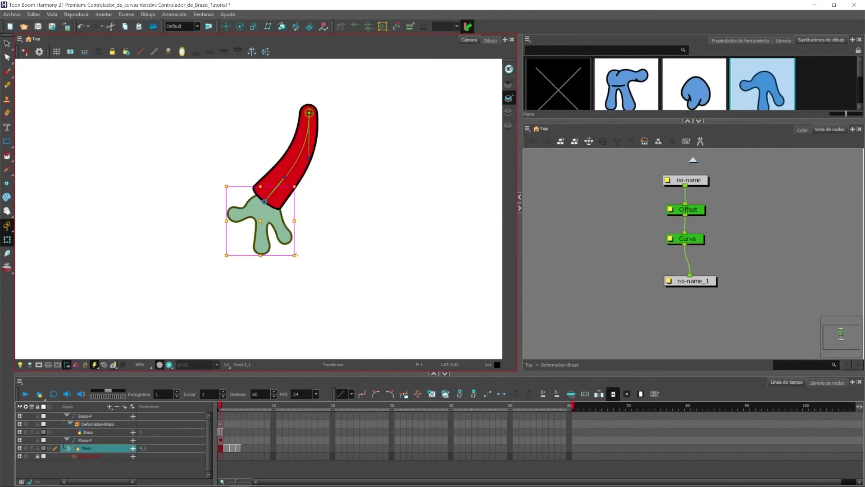
pyautogui.moveTo(301, 257); pyautogui.dragTo(253, 247)
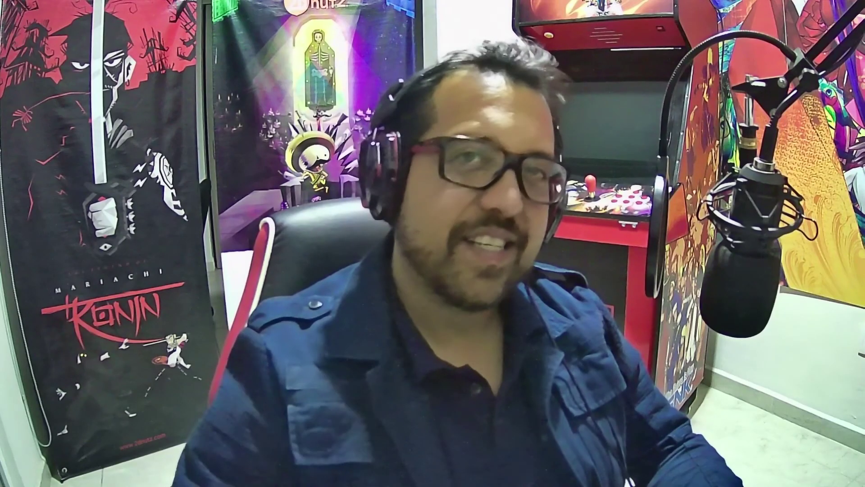